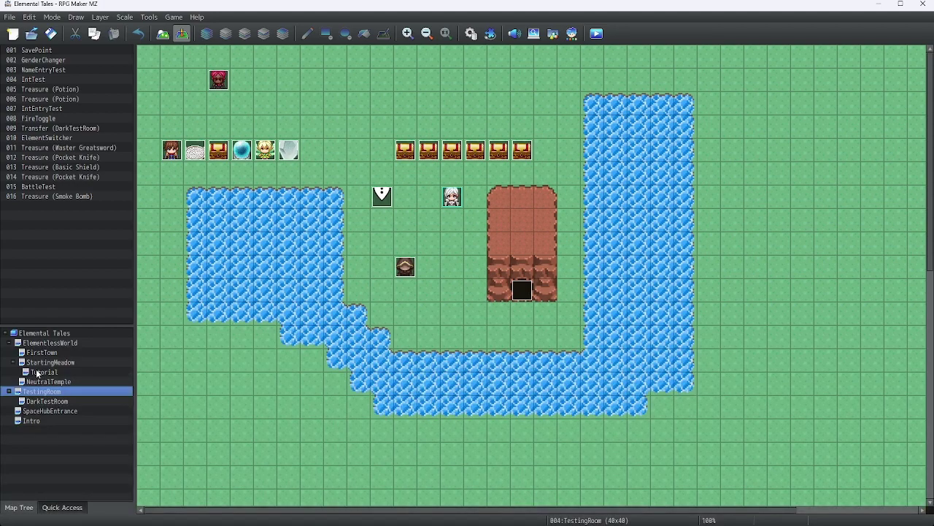
Load the StartingMeadow > Tutorial map and scroll around to survey it
{"action": "left_click", "coordinate": [40, 372]}
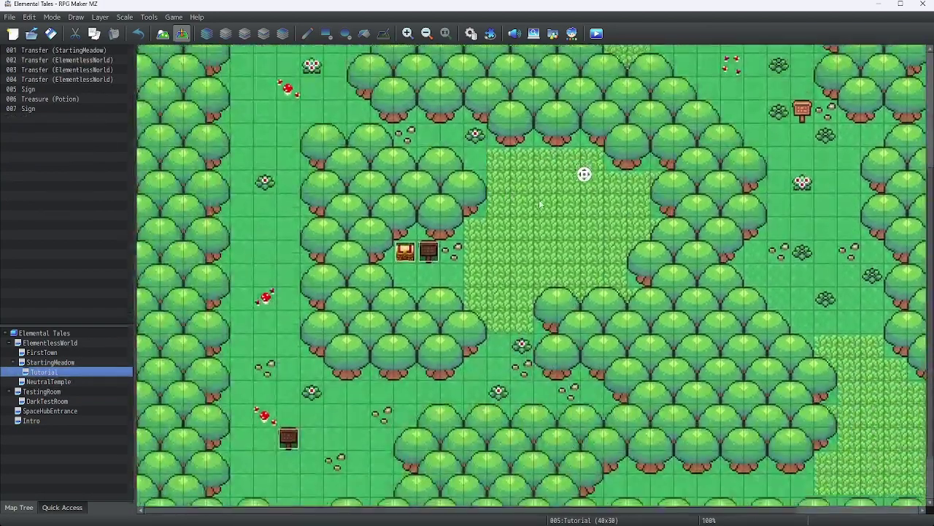
{"action": "scroll", "coordinate": [584, 173], "scroll_direction": "down", "scroll_amount": 3}
{"action": "scroll", "coordinate": [688, 222], "scroll_direction": "up", "scroll_amount": 2}
{"action": "scroll", "coordinate": [687, 221], "scroll_direction": "right", "scroll_amount": 4, "text": "shift"}
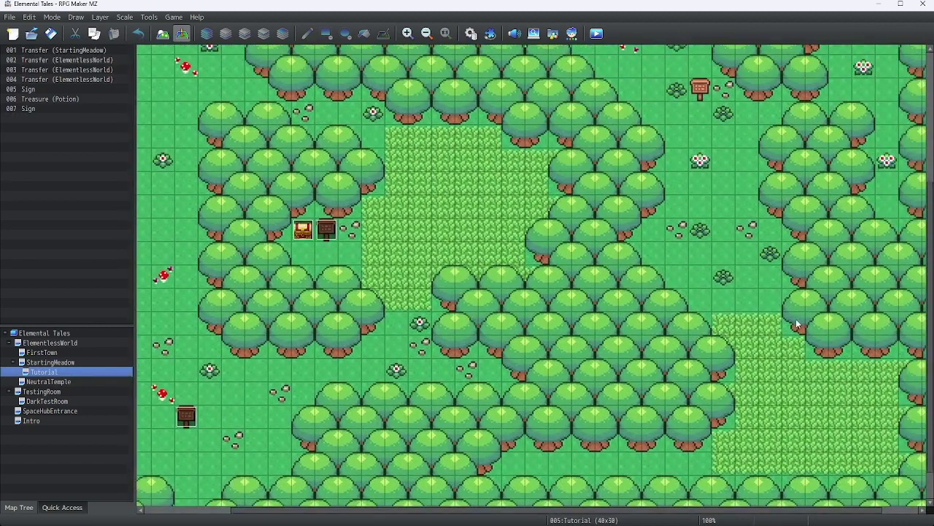
{"action": "scroll", "coordinate": [643, 264], "scroll_direction": "up", "scroll_amount": 5}
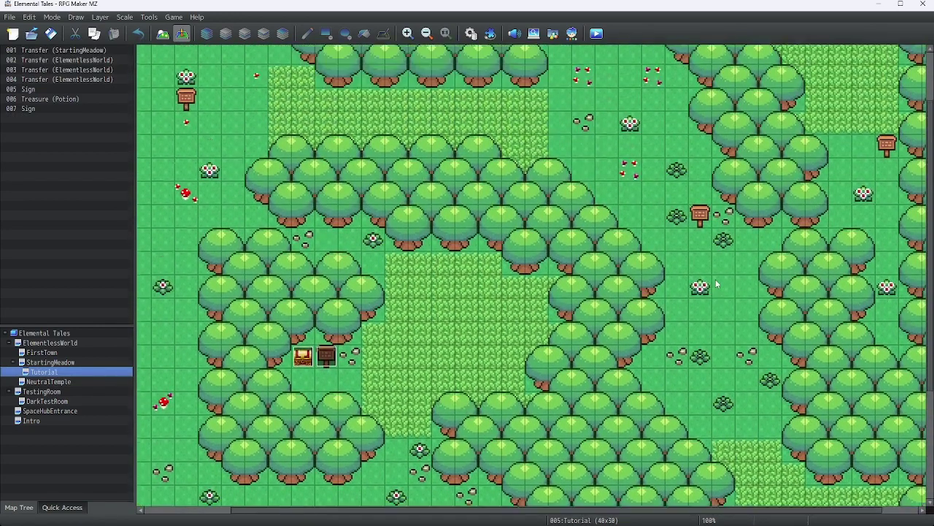
{"action": "scroll", "coordinate": [644, 277], "scroll_direction": "up", "scroll_amount": 1}
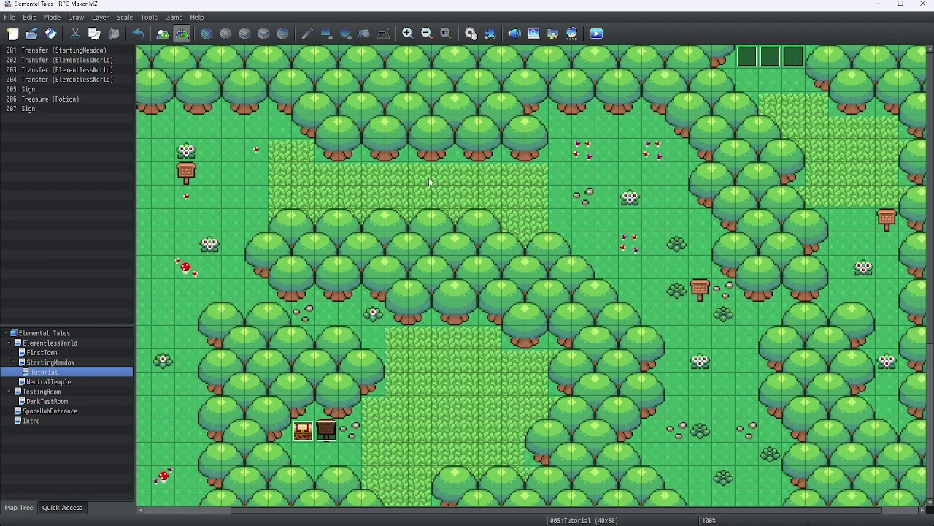
Switch to Map mode and pick region tile 1 from the R palette
{"action": "left_click", "coordinate": [163, 35]}
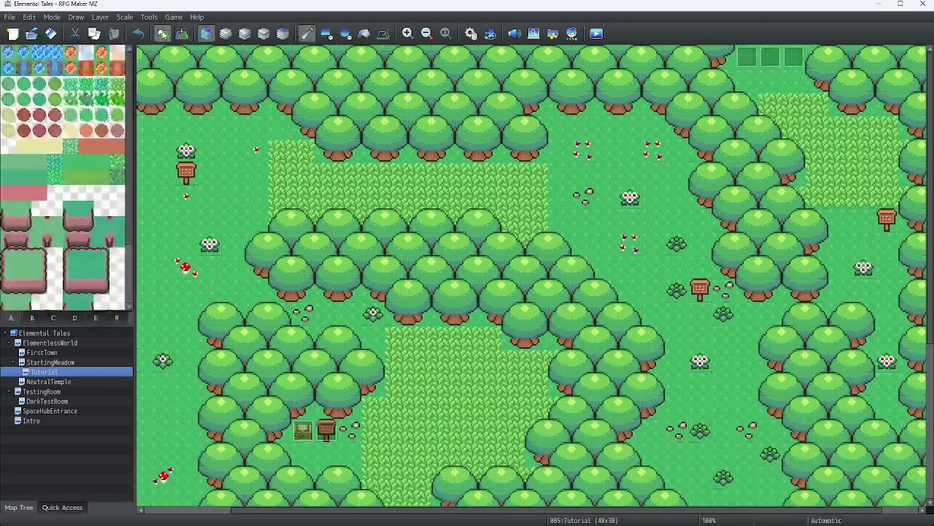
{"action": "left_click", "coordinate": [117, 318]}
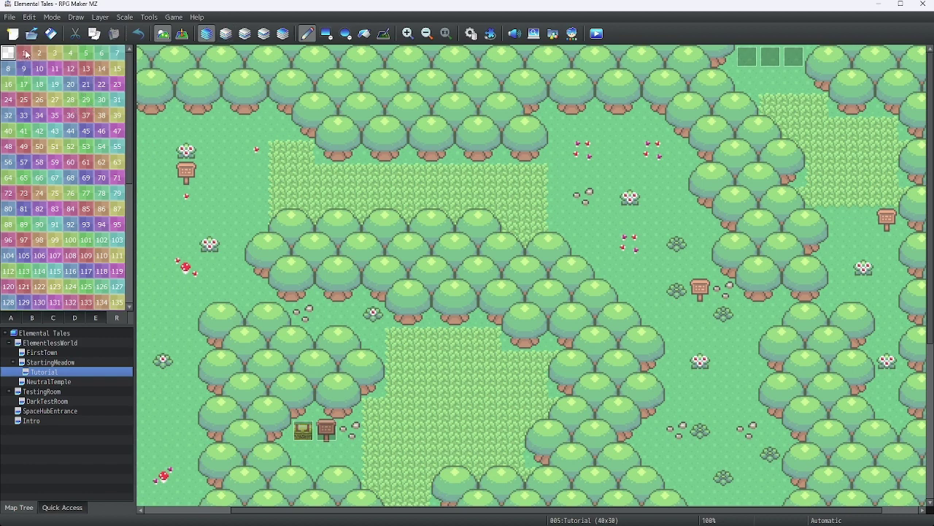
{"action": "left_click", "coordinate": [24, 52]}
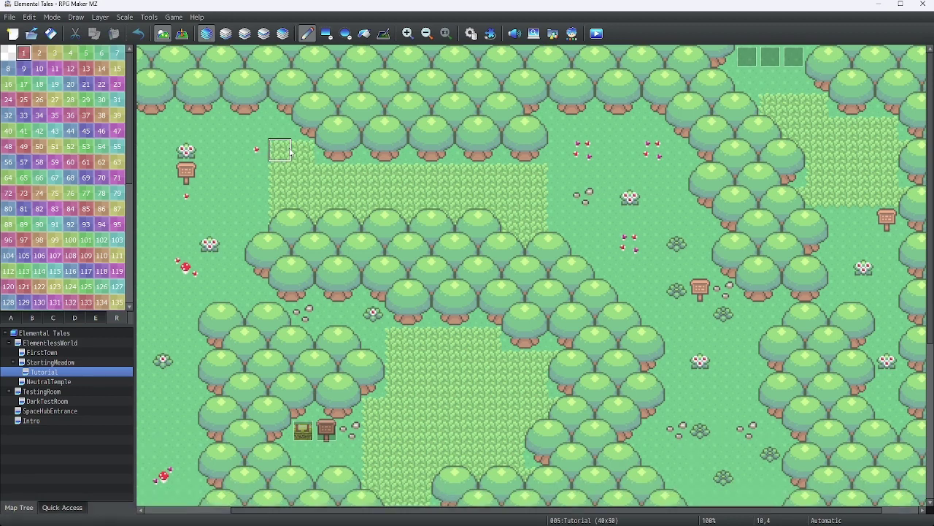
Paint Region 1 over the top grass patch, undoing one bad stroke
{"action": "mouse_move", "coordinate": [291, 149]}
{"action": "left_mouse_down"}
{"action": "mouse_move", "coordinate": [287, 200]}
{"action": "mouse_move", "coordinate": [287, 221]}
{"action": "mouse_move", "coordinate": [299, 224]}
{"action": "mouse_move", "coordinate": [515, 225]}
{"action": "mouse_move", "coordinate": [521, 243]}
{"action": "mouse_move", "coordinate": [537, 239]}
{"action": "mouse_move", "coordinate": [524, 181]}
{"action": "mouse_move", "coordinate": [290, 192]}
{"action": "mouse_move", "coordinate": [335, 204]}
{"action": "mouse_move", "coordinate": [515, 196]}
{"action": "left_mouse_up"}
{"action": "scroll", "coordinate": [468, 263], "scroll_direction": "down", "scroll_amount": 3}
{"action": "mouse_move", "coordinate": [398, 223]}
{"action": "left_mouse_down"}
{"action": "mouse_move", "coordinate": [408, 269]}
{"action": "mouse_move", "coordinate": [398, 297]}
{"action": "mouse_move", "coordinate": [378, 280]}
{"action": "mouse_move", "coordinate": [376, 250]}
{"action": "mouse_move", "coordinate": [379, 319]}
{"action": "mouse_move", "coordinate": [408, 332]}
{"action": "mouse_move", "coordinate": [419, 311]}
{"action": "mouse_move", "coordinate": [396, 301]}
{"action": "mouse_move", "coordinate": [512, 301]}
{"action": "mouse_move", "coordinate": [526, 313]}
{"action": "mouse_move", "coordinate": [509, 313]}
{"action": "mouse_move", "coordinate": [472, 279]}
{"action": "mouse_move", "coordinate": [432, 288]}
{"action": "mouse_move", "coordinate": [397, 267]}
{"action": "mouse_move", "coordinate": [414, 158]}
{"action": "mouse_move", "coordinate": [445, 166]}
{"action": "mouse_move", "coordinate": [428, 187]}
{"action": "mouse_move", "coordinate": [402, 175]}
{"action": "mouse_move", "coordinate": [492, 173]}
{"action": "mouse_move", "coordinate": [498, 194]}
{"action": "mouse_move", "coordinate": [549, 199]}
{"action": "mouse_move", "coordinate": [533, 227]}
{"action": "mouse_move", "coordinate": [535, 247]}
{"action": "mouse_move", "coordinate": [547, 248]}
{"action": "mouse_move", "coordinate": [516, 250]}
{"action": "mouse_move", "coordinate": [552, 248]}
{"action": "mouse_move", "coordinate": [524, 253]}
{"action": "mouse_move", "coordinate": [520, 272]}
{"action": "mouse_move", "coordinate": [531, 270]}
{"action": "mouse_move", "coordinate": [509, 283]}
{"action": "mouse_move", "coordinate": [507, 307]}
{"action": "mouse_move", "coordinate": [529, 313]}
{"action": "mouse_move", "coordinate": [427, 310]}
{"action": "mouse_move", "coordinate": [417, 328]}
{"action": "mouse_move", "coordinate": [376, 330]}
{"action": "mouse_move", "coordinate": [368, 237]}
{"action": "mouse_move", "coordinate": [396, 175]}
{"action": "left_mouse_up"}
{"action": "scroll", "coordinate": [378, 271], "scroll_direction": "down", "scroll_amount": 1}
{"action": "key", "text": "ctrl+z"}
Flood-fill the outlined meadow interior with Region 1
{"action": "left_click", "coordinate": [364, 33]}
{"action": "left_click", "coordinate": [467, 222]}
{"action": "scroll", "coordinate": [559, 245], "scroll_direction": "down", "scroll_amount": 1}
{"action": "scroll", "coordinate": [560, 246], "scroll_direction": "down", "scroll_amount": 3}
{"action": "scroll", "coordinate": [559, 245], "scroll_direction": "up", "scroll_amount": 3}
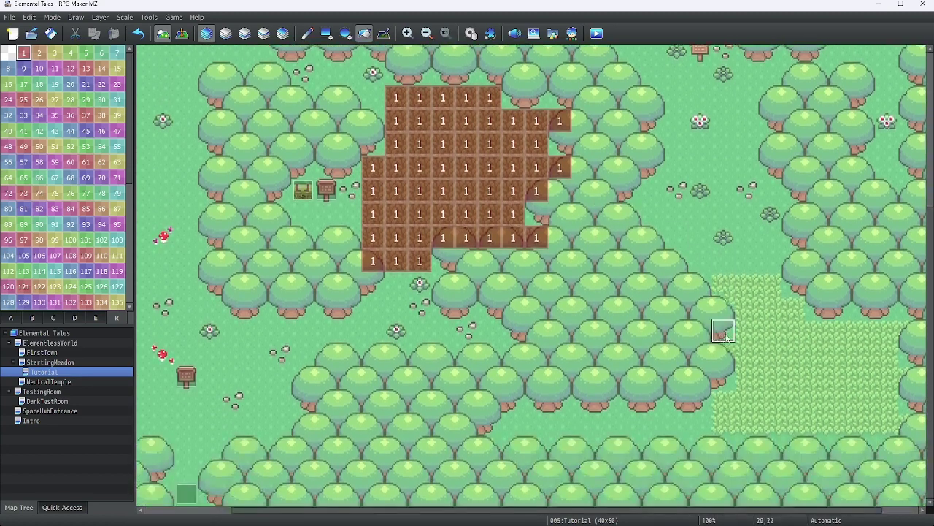
Cover the lower-right grass patch with a Region 1 rectangle
{"action": "left_click", "coordinate": [326, 34]}
{"action": "scroll", "coordinate": [760, 352], "scroll_direction": "down", "scroll_amount": 2}
{"action": "scroll", "coordinate": [773, 351], "scroll_direction": "up", "scroll_amount": 1}
{"action": "left_click_drag", "start_coordinate": [748, 330], "coordinate": [884, 441]}
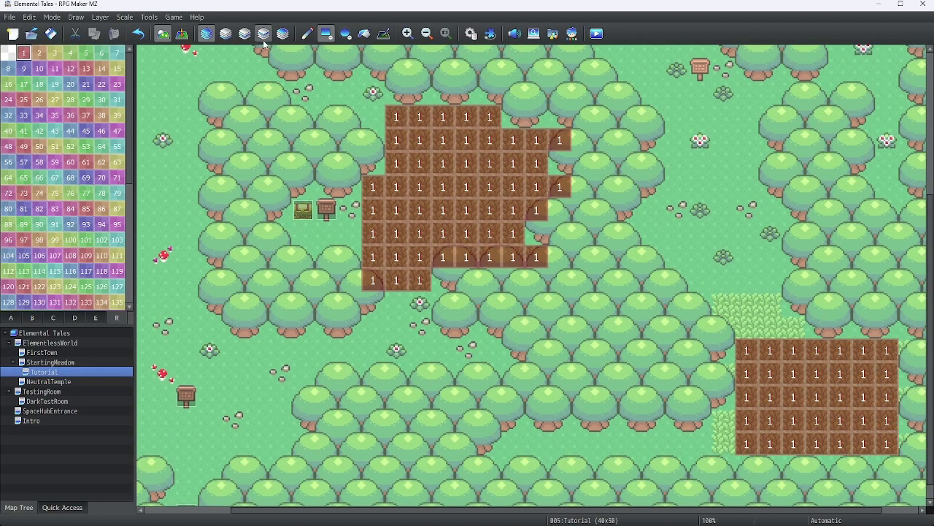
Pencil in the lower-right patch's edges and paint the top-right grass patch as Region 1
{"action": "left_click", "coordinate": [307, 34]}
{"action": "mouse_move", "coordinate": [736, 326]}
{"action": "left_mouse_down"}
{"action": "mouse_move", "coordinate": [736, 316]}
{"action": "mouse_move", "coordinate": [759, 316]}
{"action": "mouse_move", "coordinate": [793, 335]}
{"action": "mouse_move", "coordinate": [737, 379]}
{"action": "mouse_move", "coordinate": [723, 376]}
{"action": "left_mouse_up"}
{"action": "left_click_drag", "start_coordinate": [726, 427], "coordinate": [724, 445]}
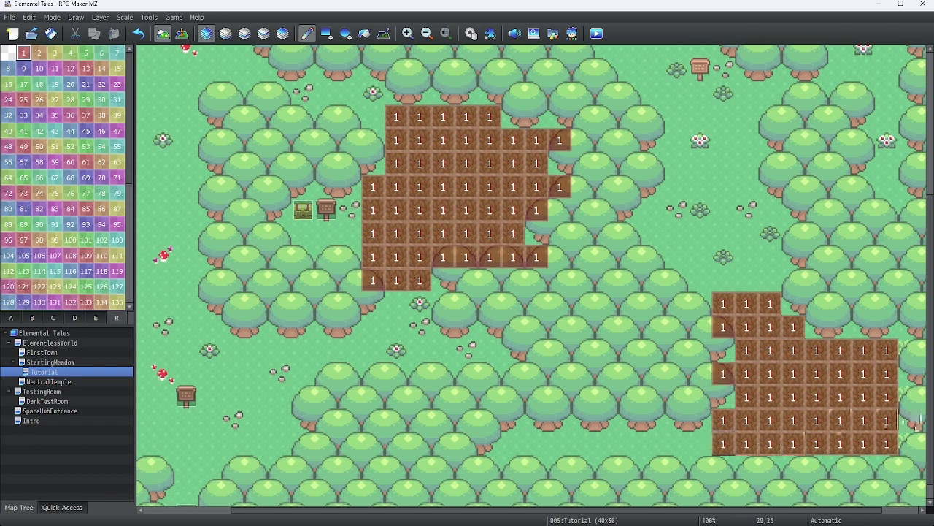
{"action": "left_click", "coordinate": [909, 444]}
{"action": "left_click", "coordinate": [909, 397]}
{"action": "left_click", "coordinate": [909, 350]}
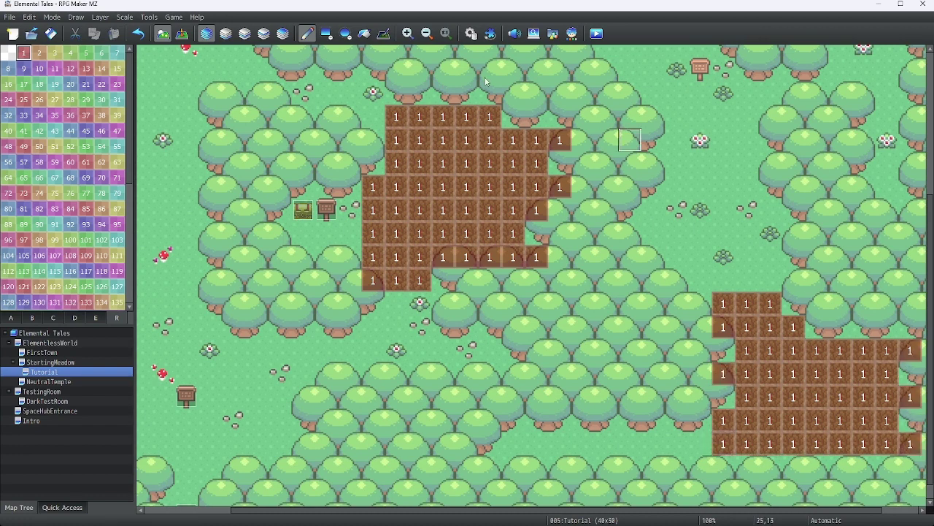
{"action": "scroll", "coordinate": [788, 208], "scroll_direction": "up", "scroll_amount": 5}
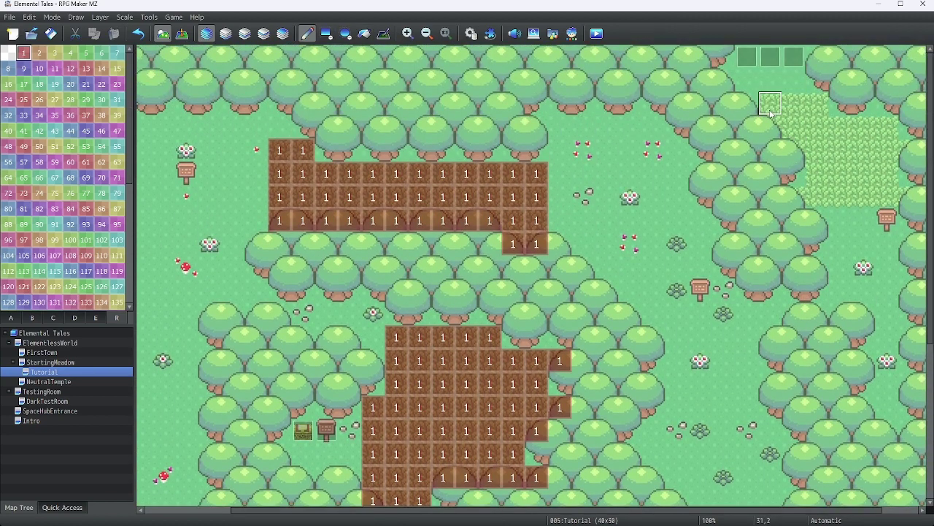
{"action": "mouse_move", "coordinate": [770, 110]}
{"action": "left_mouse_down"}
{"action": "mouse_move", "coordinate": [817, 119]}
{"action": "mouse_move", "coordinate": [781, 120]}
{"action": "mouse_move", "coordinate": [853, 126]}
{"action": "mouse_move", "coordinate": [873, 133]}
{"action": "mouse_move", "coordinate": [880, 152]}
{"action": "mouse_move", "coordinate": [904, 152]}
{"action": "mouse_move", "coordinate": [891, 148]}
{"action": "mouse_move", "coordinate": [887, 128]}
{"action": "mouse_move", "coordinate": [805, 149]}
{"action": "mouse_move", "coordinate": [838, 163]}
{"action": "mouse_move", "coordinate": [814, 194]}
{"action": "mouse_move", "coordinate": [795, 196]}
{"action": "mouse_move", "coordinate": [903, 194]}
{"action": "mouse_move", "coordinate": [879, 172]}
{"action": "mouse_move", "coordinate": [840, 173]}
{"action": "left_mouse_up"}
Go back to tile palette A, hiding the region marks, and scroll over the map
{"action": "scroll", "coordinate": [839, 173], "scroll_direction": "down", "scroll_amount": 1}
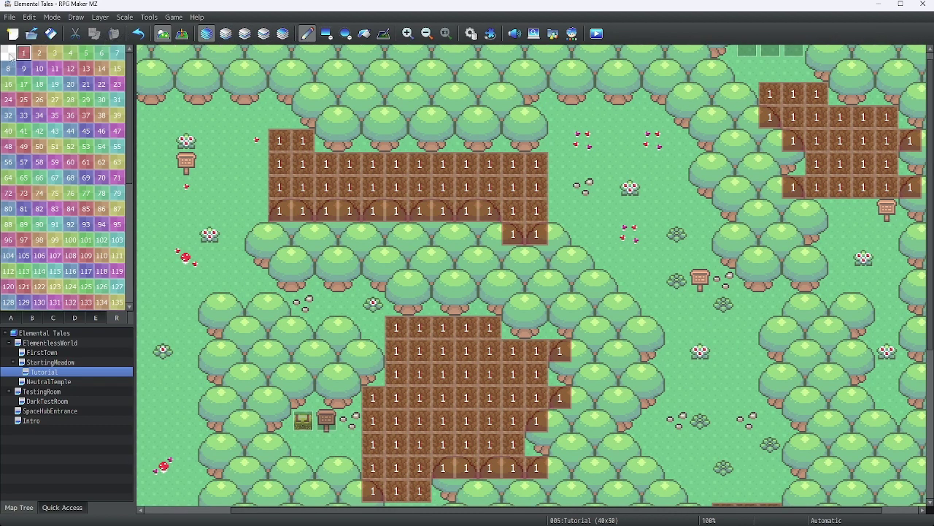
{"action": "left_click", "coordinate": [11, 318]}
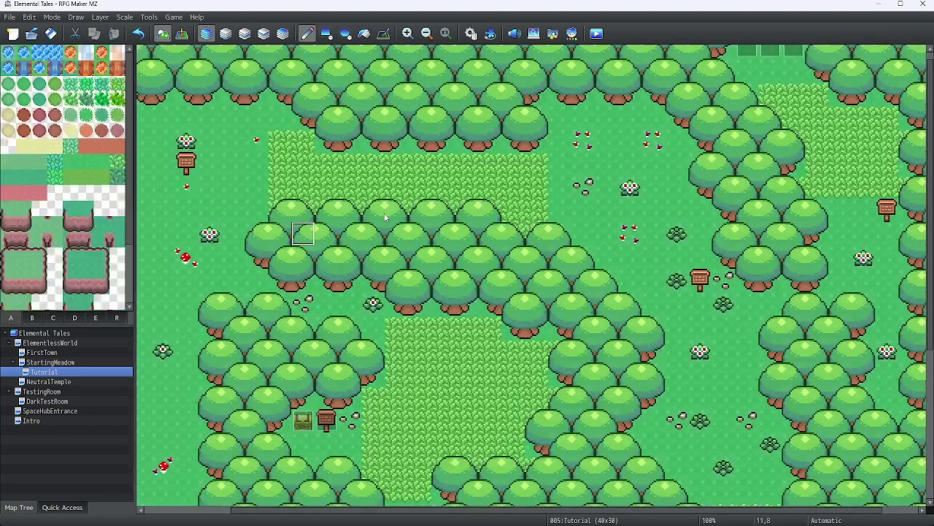
{"action": "scroll", "coordinate": [405, 216], "scroll_direction": "down", "scroll_amount": 6}
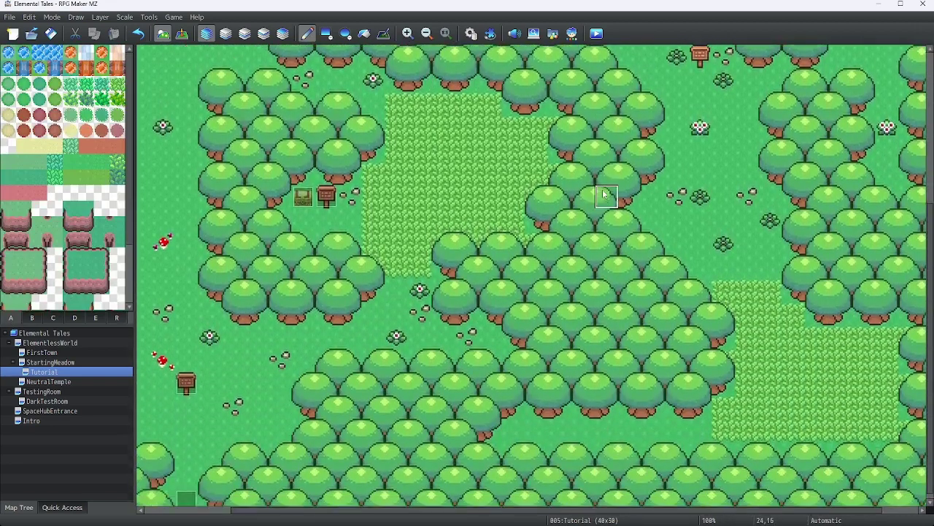
{"action": "scroll", "coordinate": [591, 193], "scroll_direction": "up", "scroll_amount": 4}
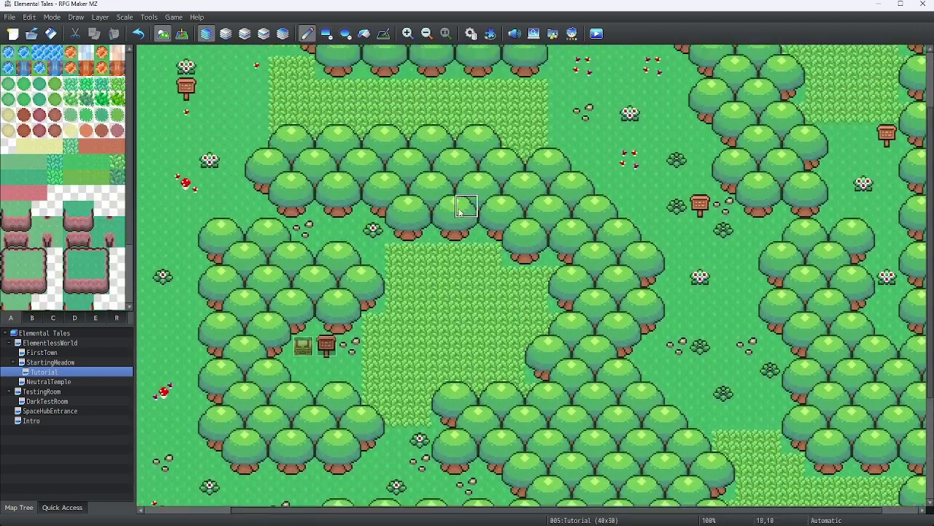
{"action": "scroll", "coordinate": [451, 208], "scroll_direction": "up", "scroll_amount": 1}
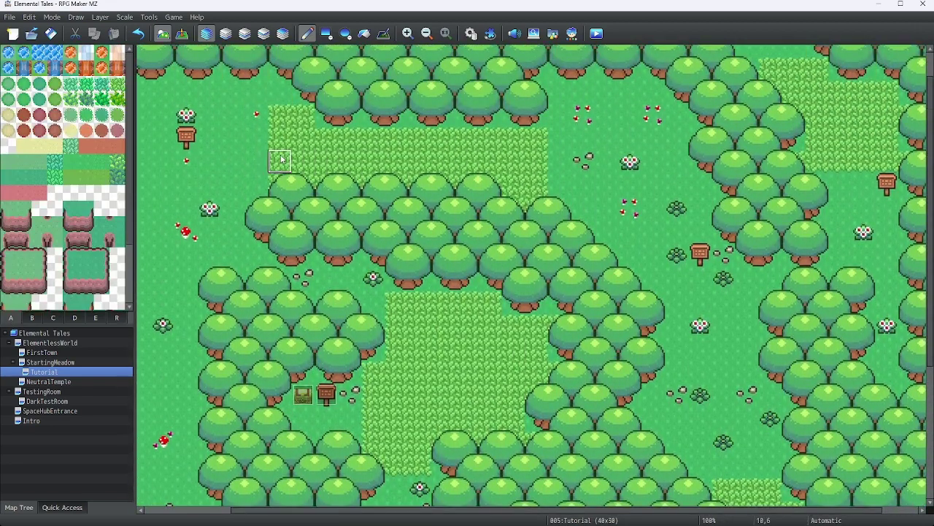
{"action": "scroll", "coordinate": [280, 157], "scroll_direction": "up", "scroll_amount": 1}
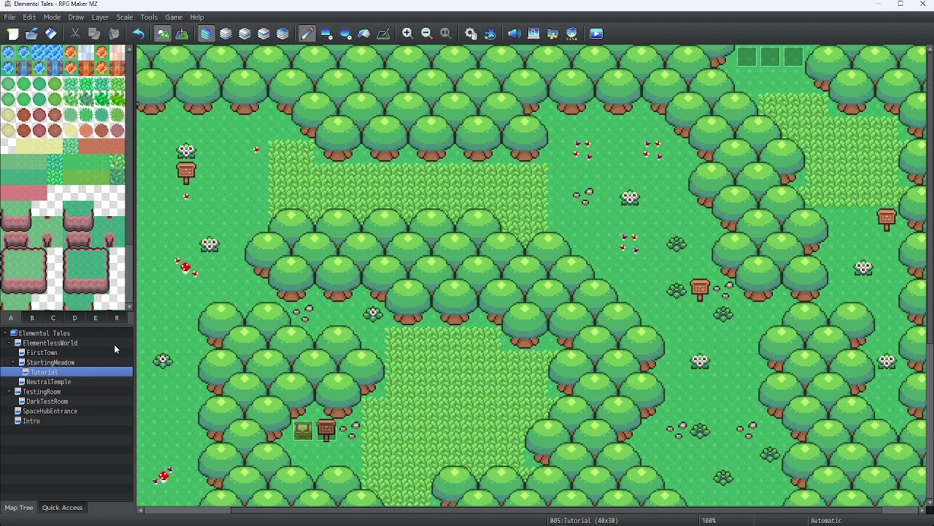
Open the Tutorial map's properties and start a new Encounters entry
{"action": "right_click", "coordinate": [68, 372]}
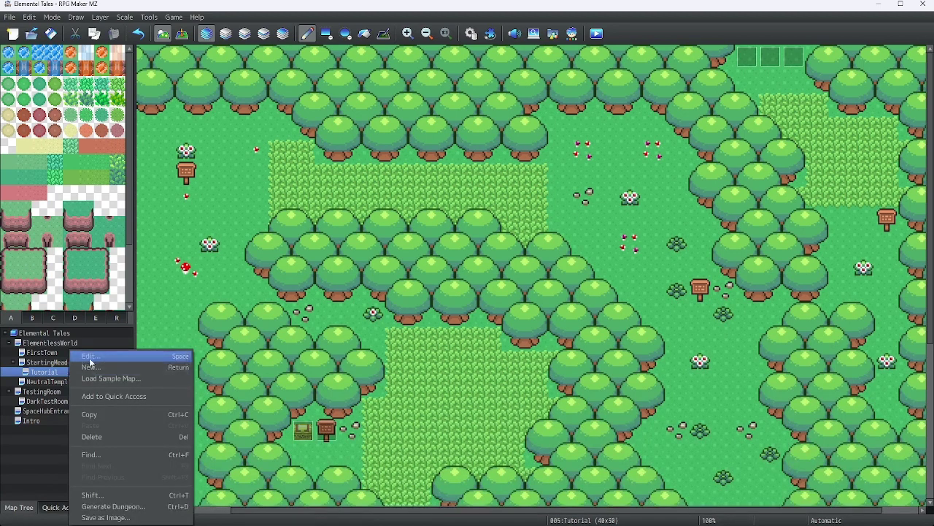
{"action": "left_click", "coordinate": [90, 357]}
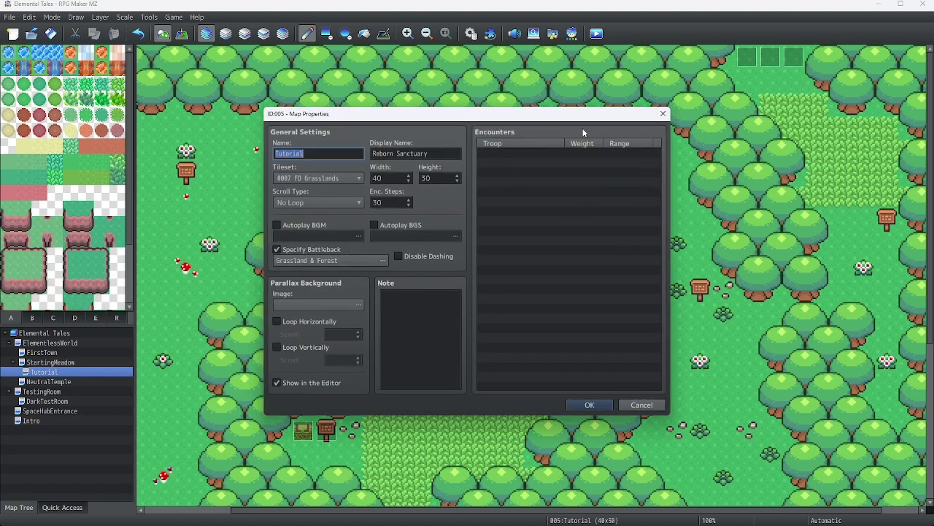
{"action": "double_click", "coordinate": [513, 153]}
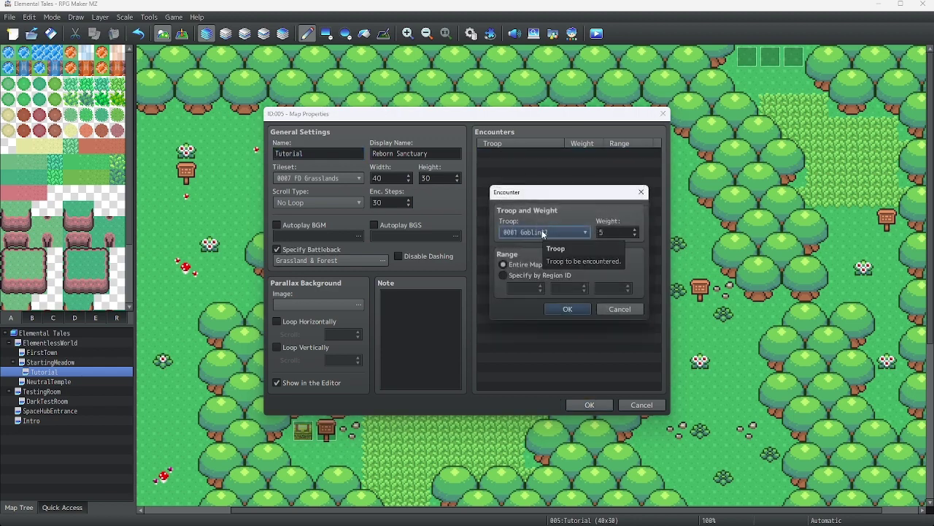
Add a Goblin*2 encounter, weight 5, limited to Region 1, and confirm Map Properties
{"action": "left_click", "coordinate": [542, 232]}
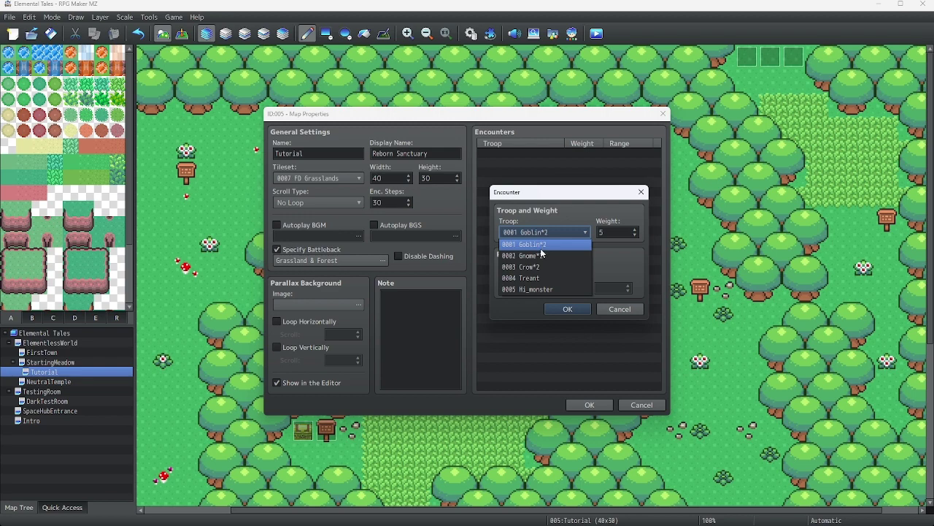
{"action": "left_click", "coordinate": [541, 245]}
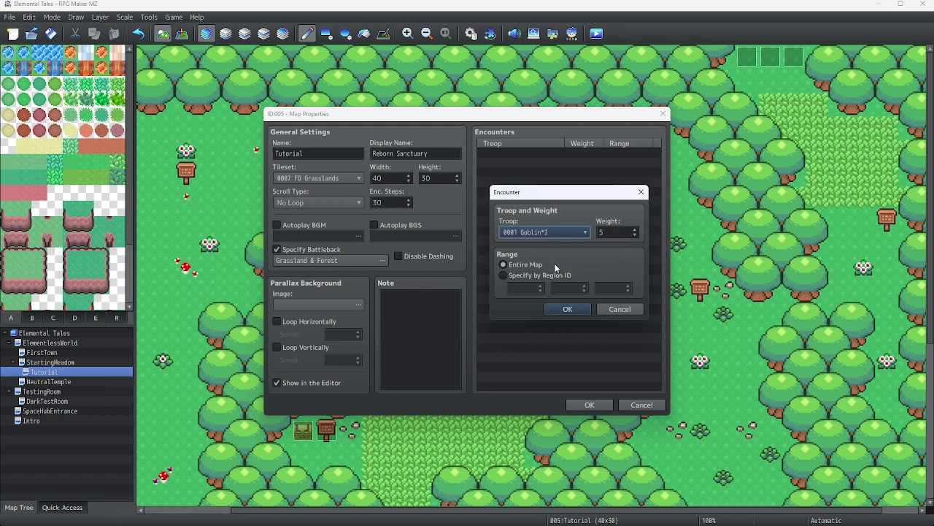
{"action": "left_click", "coordinate": [504, 276]}
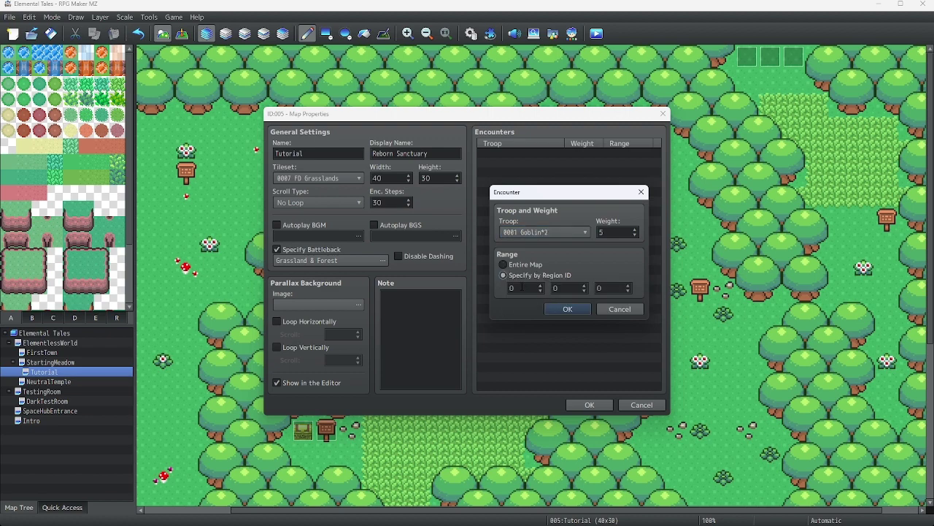
{"action": "left_click", "coordinate": [522, 287]}
{"action": "left_click", "coordinate": [566, 307]}
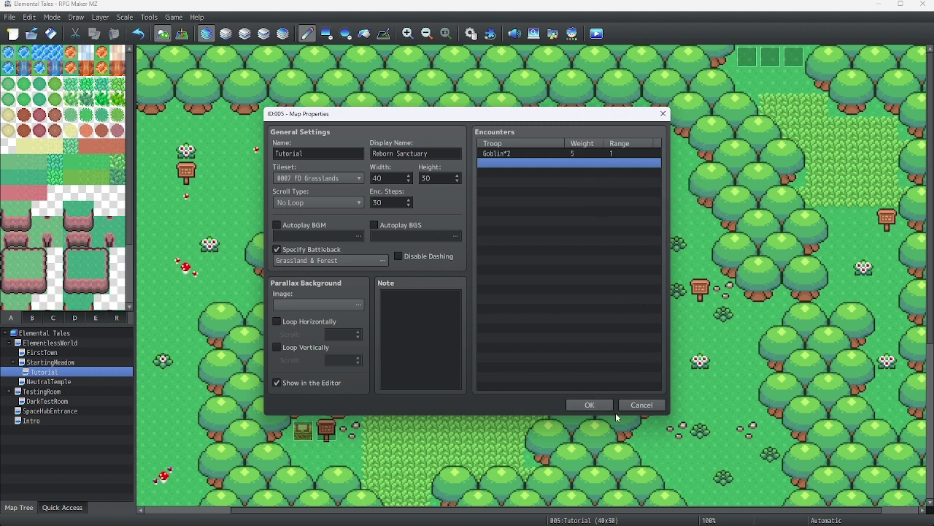
{"action": "left_click", "coordinate": [593, 406]}
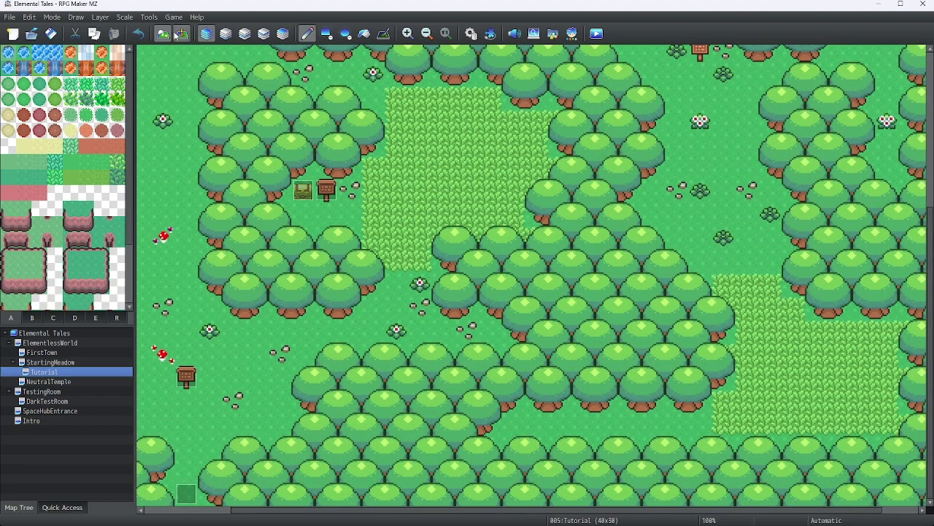
Set the tile beside the lower-left sign as the player's start and launch a playtest
{"action": "left_click", "coordinate": [182, 33]}
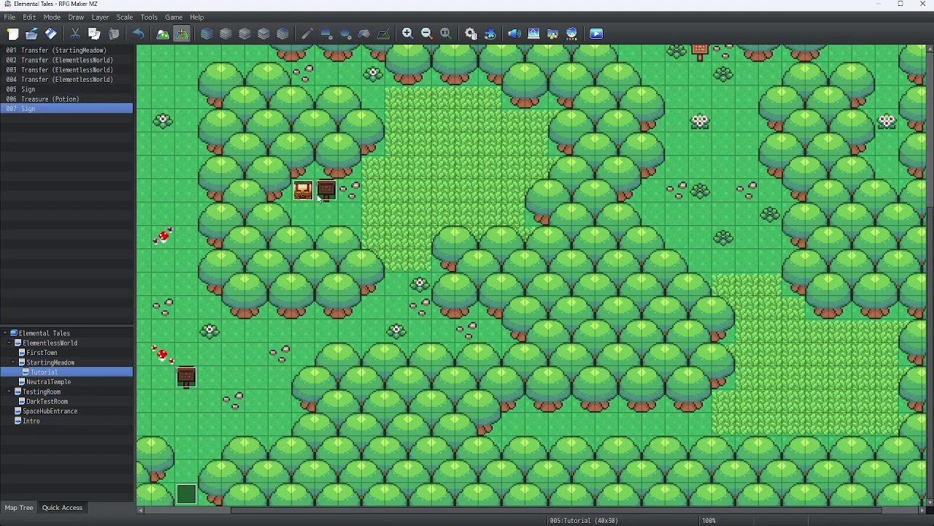
{"action": "right_click", "coordinate": [210, 377]}
{"action": "mouse_move", "coordinate": [267, 515]}
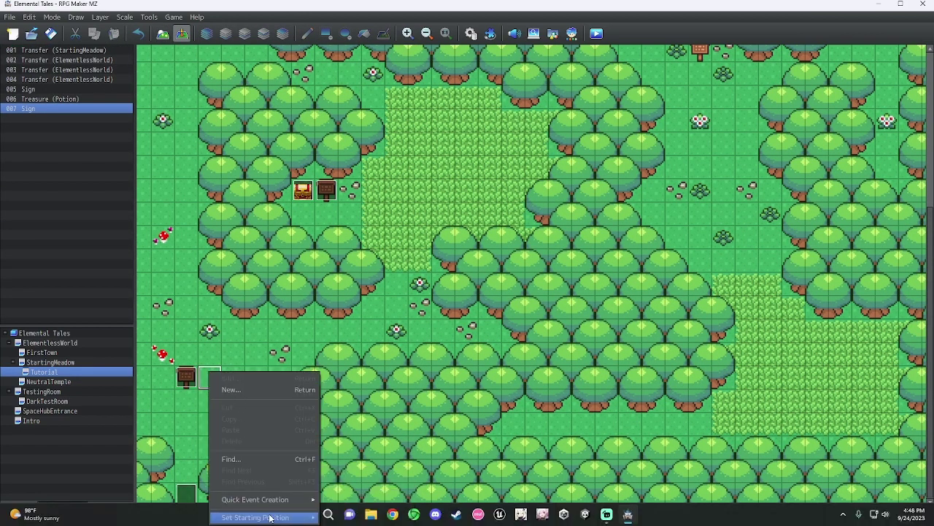
{"action": "left_click", "coordinate": [343, 485]}
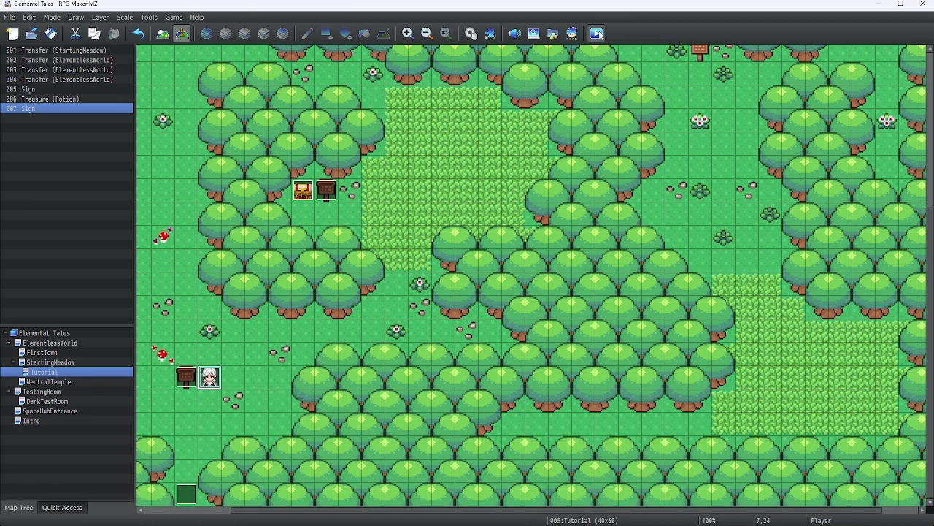
{"action": "left_click", "coordinate": [596, 33]}
Save the project, start a New Game and walk the hero into the tall grass
{"action": "left_click", "coordinate": [434, 283]}
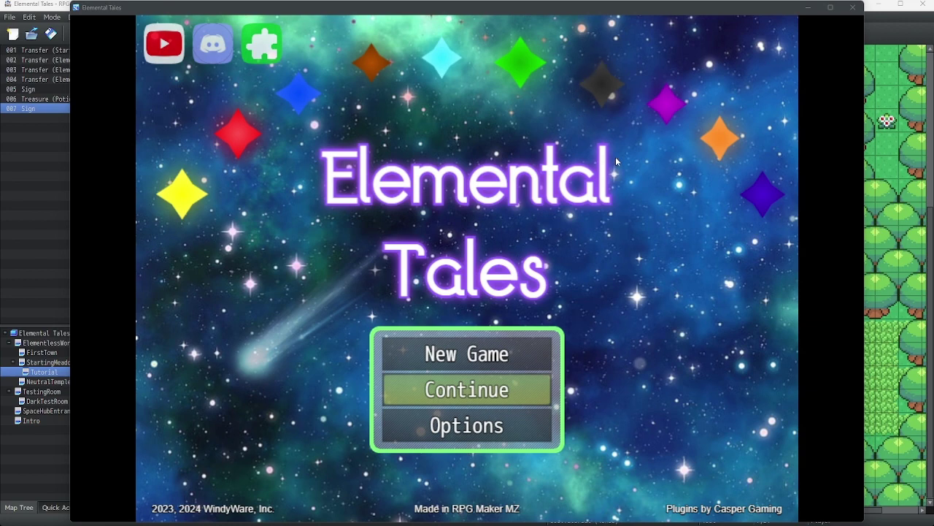
{"action": "left_click", "coordinate": [831, 8]}
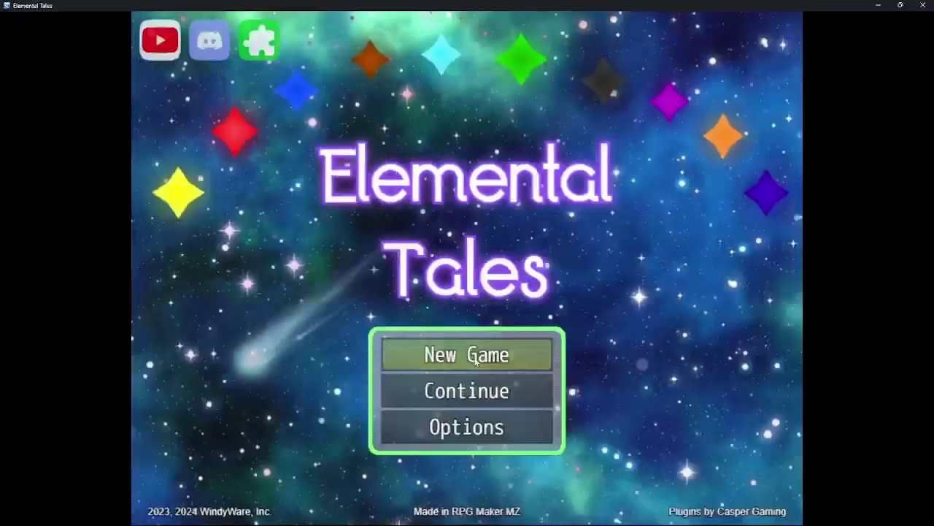
{"action": "left_click", "coordinate": [477, 360]}
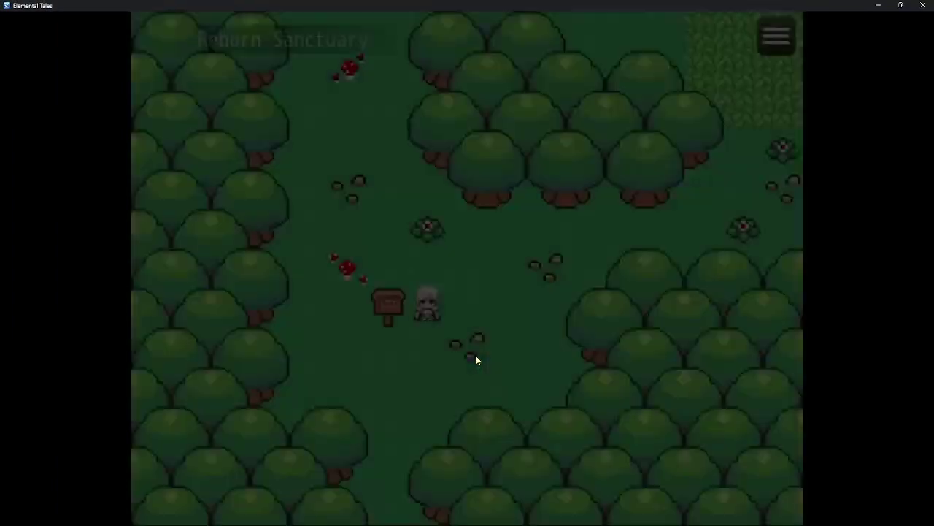
{"action": "key", "text": "Up"}
{"action": "key", "text": "Right"}
{"action": "key", "text": "Right"}
{"action": "key", "text": "Up"}
{"action": "key", "text": "Up"}
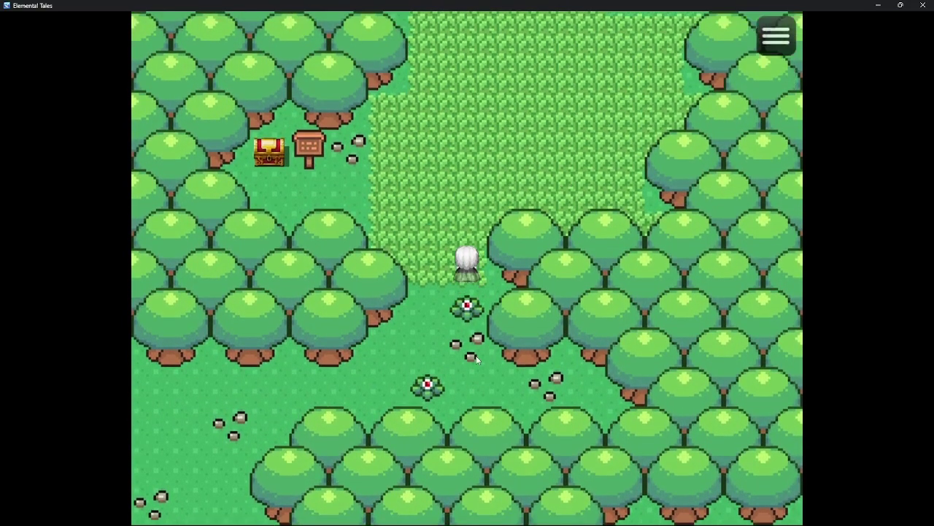
{"action": "key", "text": "Up"}
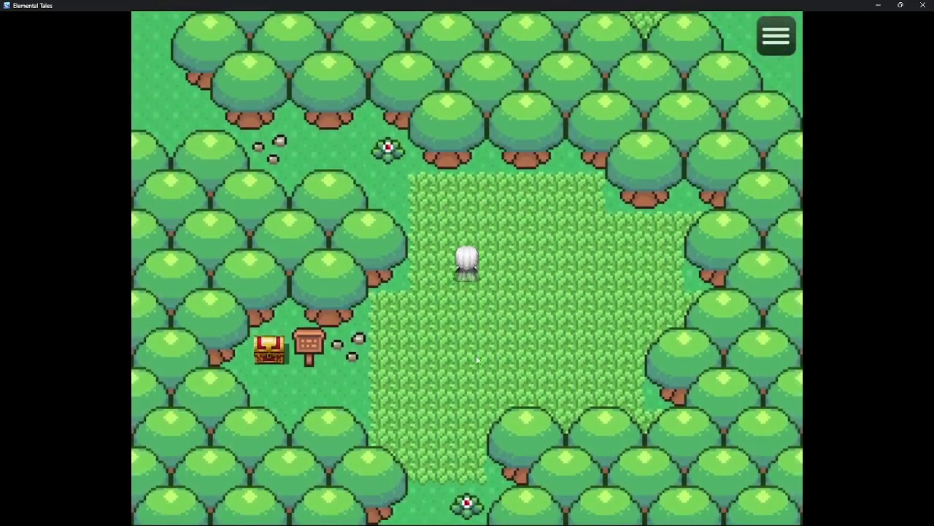
{"action": "key", "text": "Right"}
View the hero's equipment from the main menu, then return to the map
{"action": "key", "text": "Escape"}
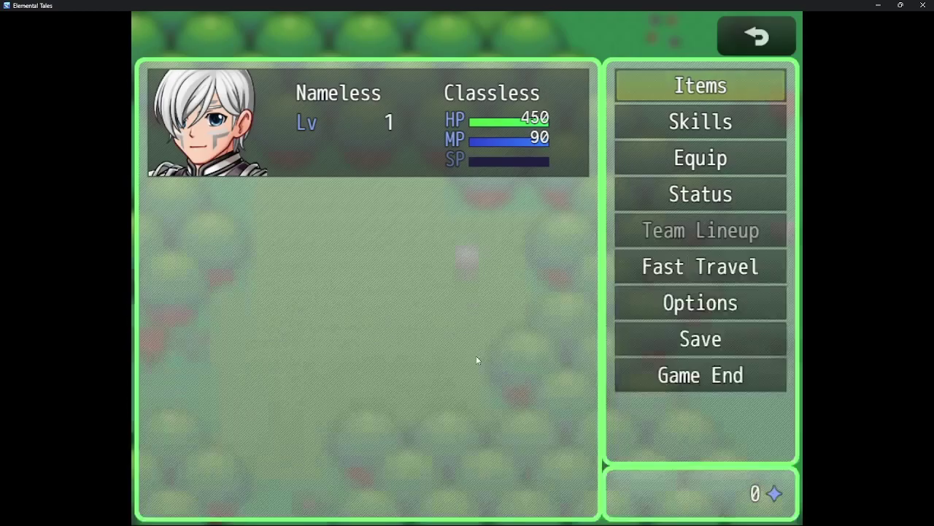
{"action": "key", "text": "Up"}
{"action": "key", "text": "Up"}
{"action": "key", "text": "Up"}
{"action": "key", "text": "Up"}
{"action": "key", "text": "Up"}
{"action": "key", "text": "Up"}
{"action": "key", "text": "Up"}
{"action": "key", "text": "Return"}
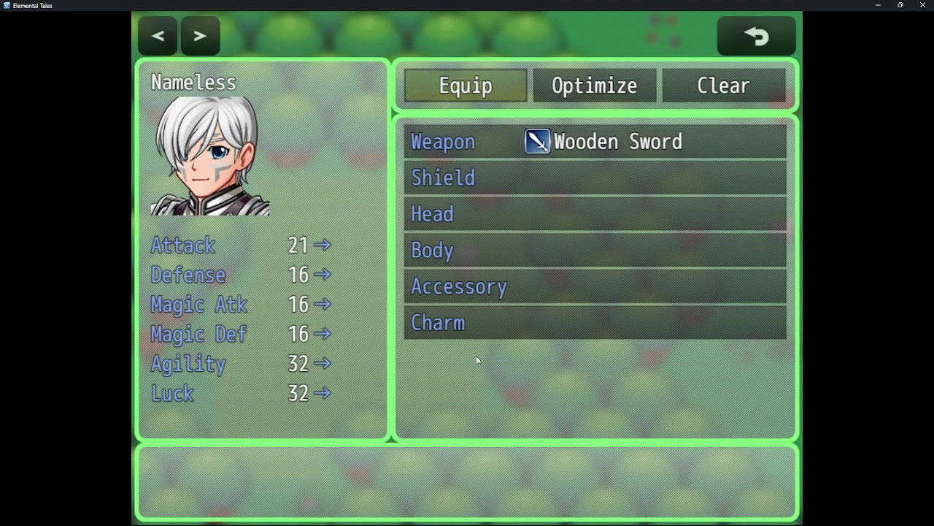
{"action": "key", "text": "Escape"}
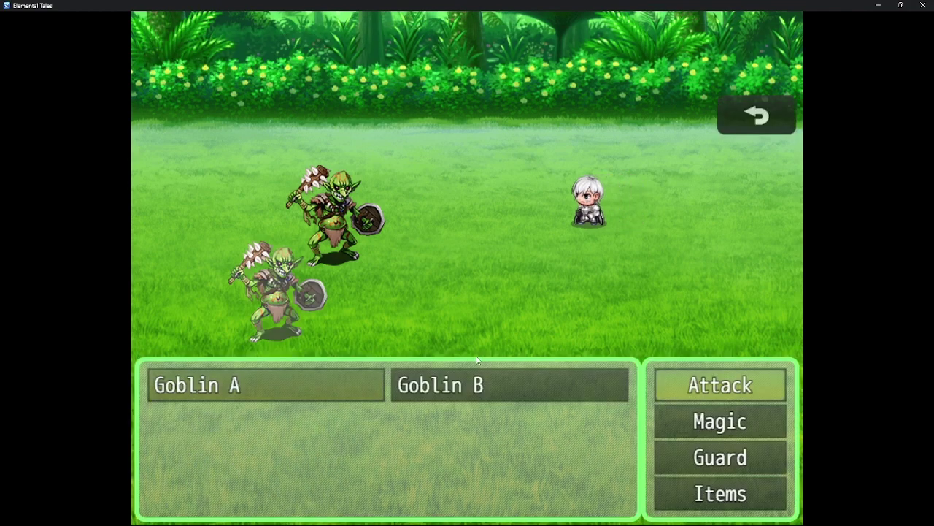
Attack Goblin A and Goblin B until victory, then confirm the victory and Level 2 messages
{"action": "key", "text": "Return"}
{"action": "key", "text": "Return"}
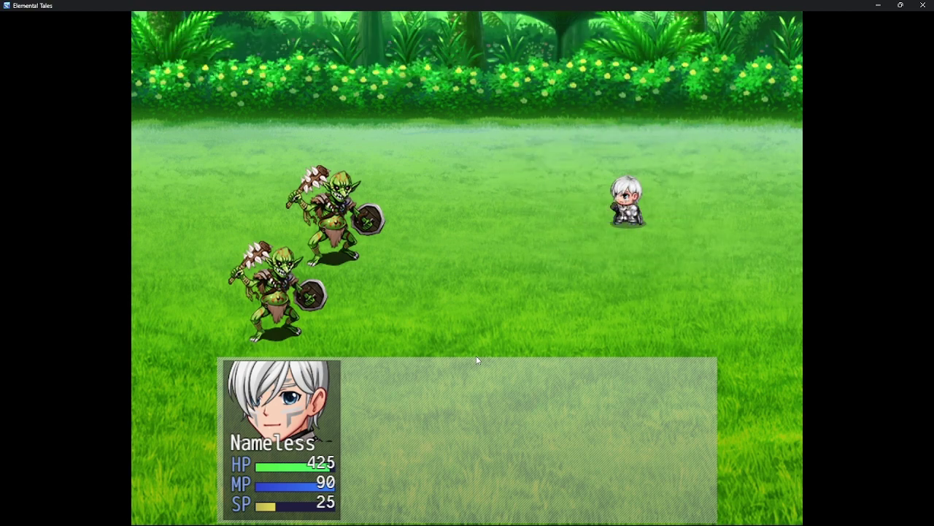
{"action": "key", "text": "Return"}
{"action": "key", "text": "Return"}
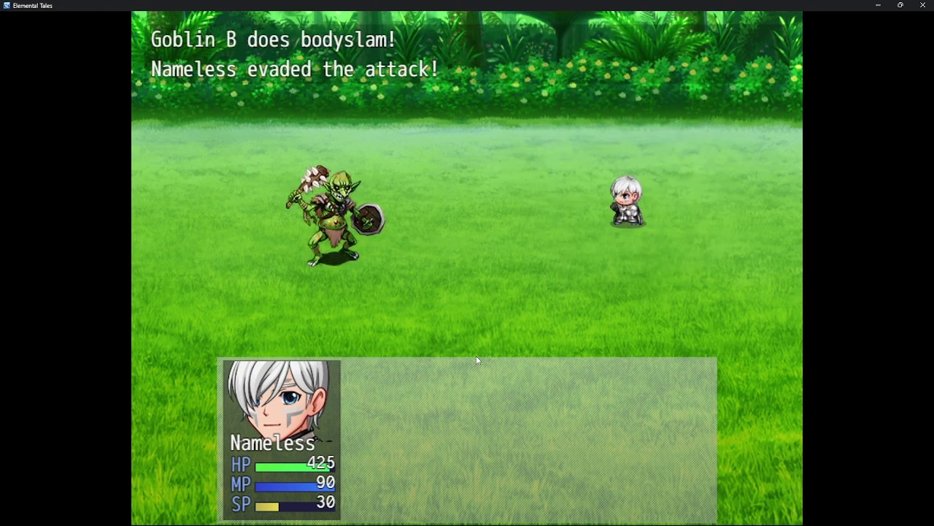
{"action": "key", "text": "Return"}
{"action": "key", "text": "Return"}
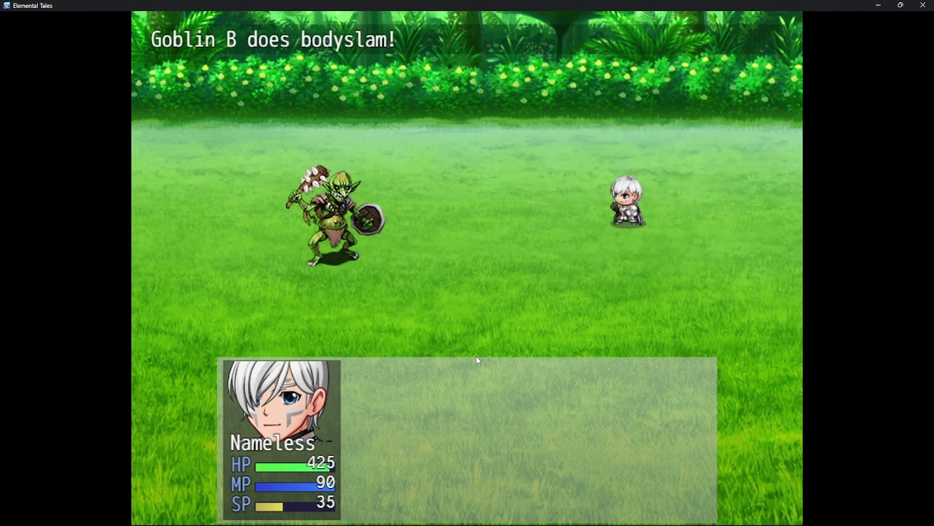
{"action": "key", "text": "Return"}
{"action": "key", "text": "Return"}
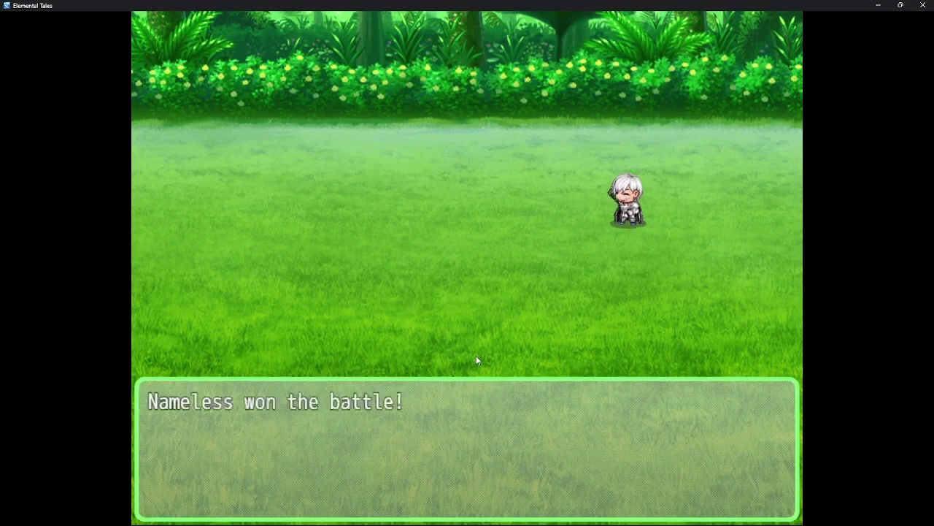
{"action": "key", "text": "Return"}
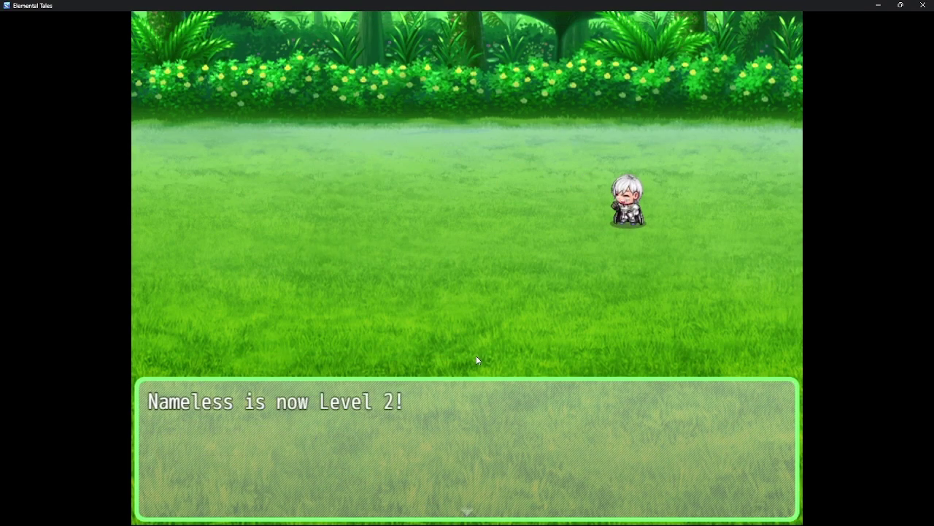
{"action": "key", "text": "Return"}
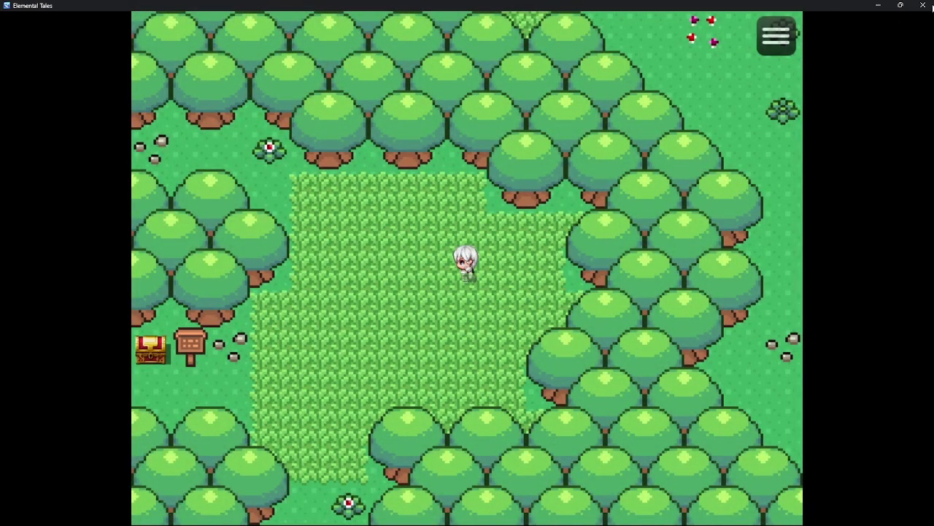
Close the playtest and scroll back to the top of the Tutorial map
{"action": "left_click", "coordinate": [923, 5]}
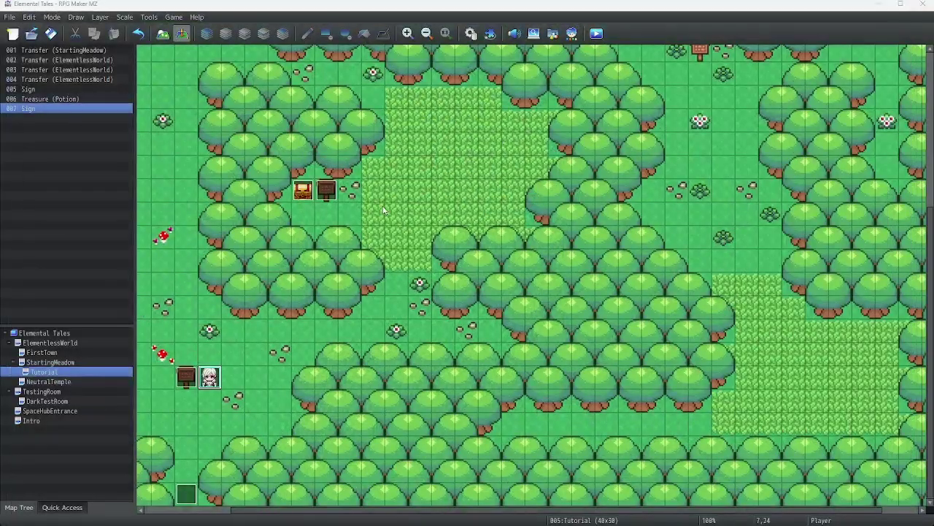
{"action": "scroll", "coordinate": [482, 199], "scroll_direction": "up", "scroll_amount": 5}
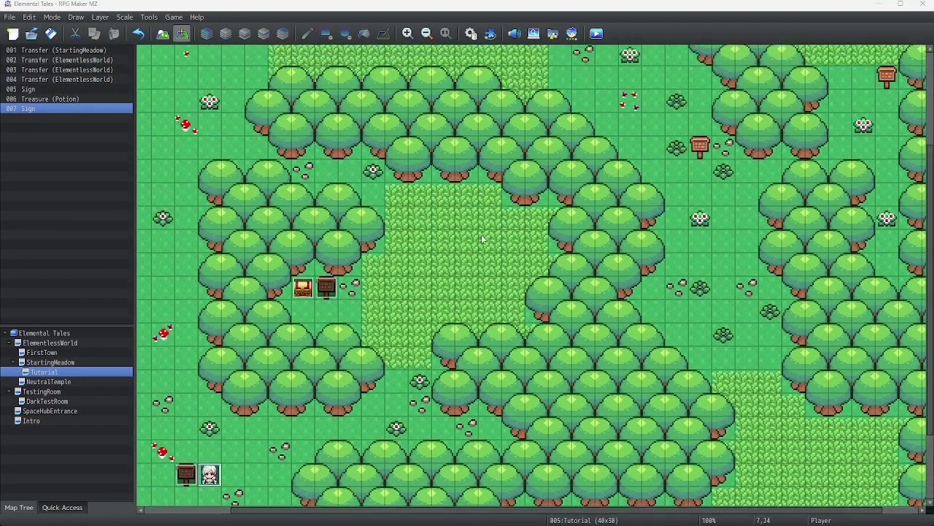
{"action": "scroll", "coordinate": [392, 154], "scroll_direction": "up", "scroll_amount": 1}
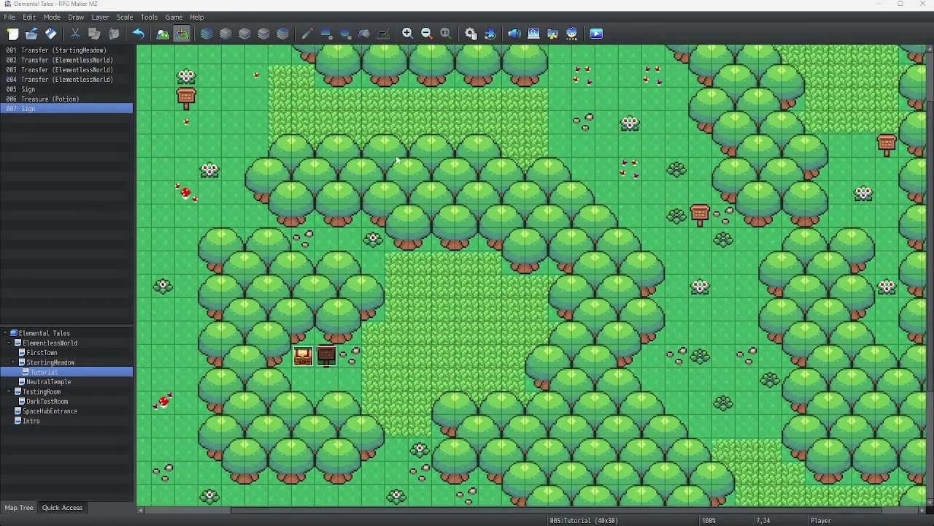
{"action": "scroll", "coordinate": [519, 175], "scroll_direction": "up", "scroll_amount": 3}
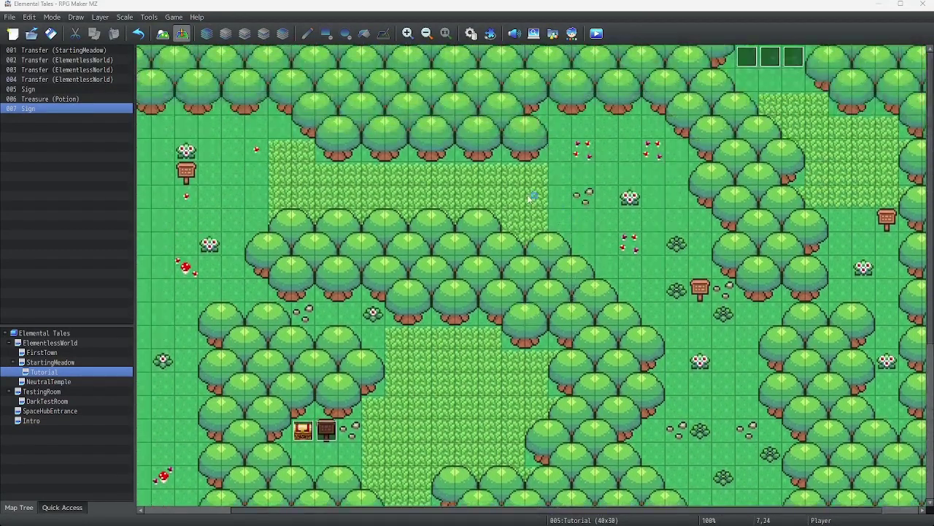
{"action": "scroll", "coordinate": [500, 186], "scroll_direction": "down", "scroll_amount": 1}
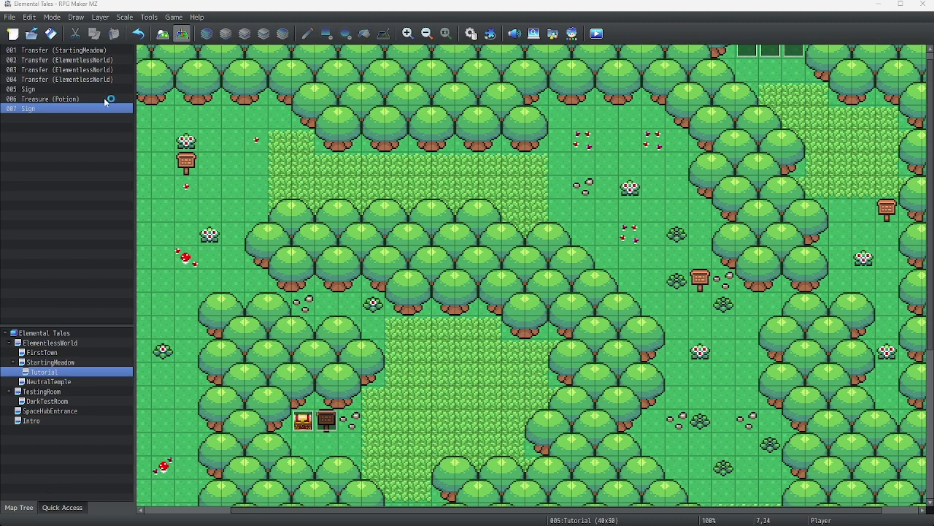
Flood-fill the top-right grass patch with Region 2, then return to tile palette A
{"action": "left_click", "coordinate": [161, 35]}
{"action": "left_click", "coordinate": [116, 319]}
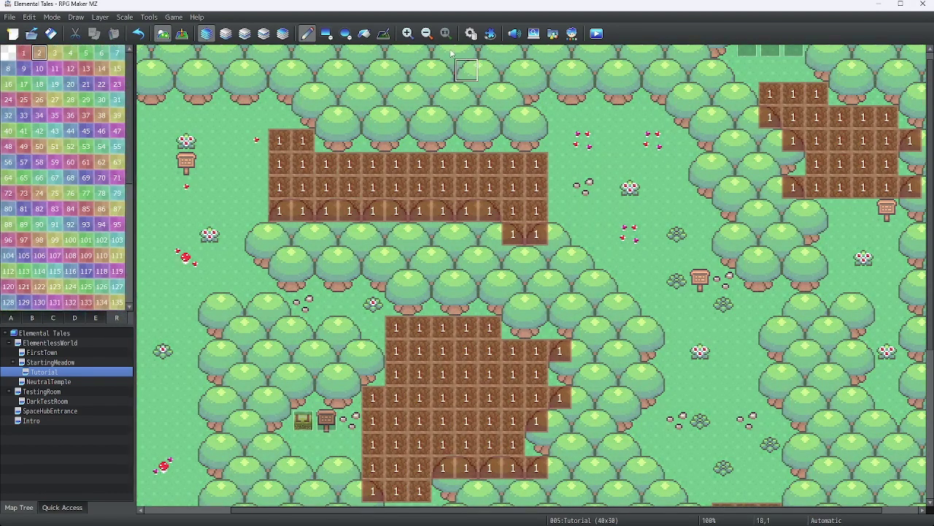
{"action": "left_click", "coordinate": [364, 33]}
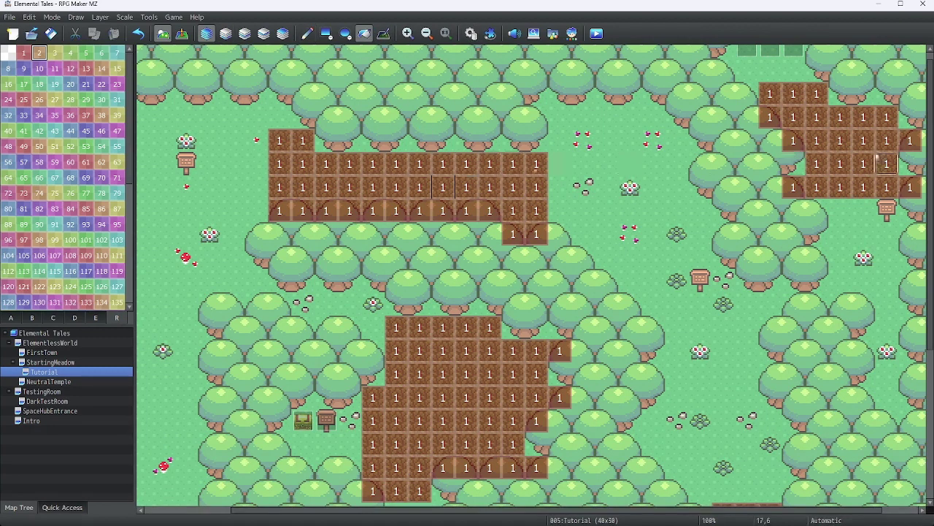
{"action": "left_click", "coordinate": [839, 139]}
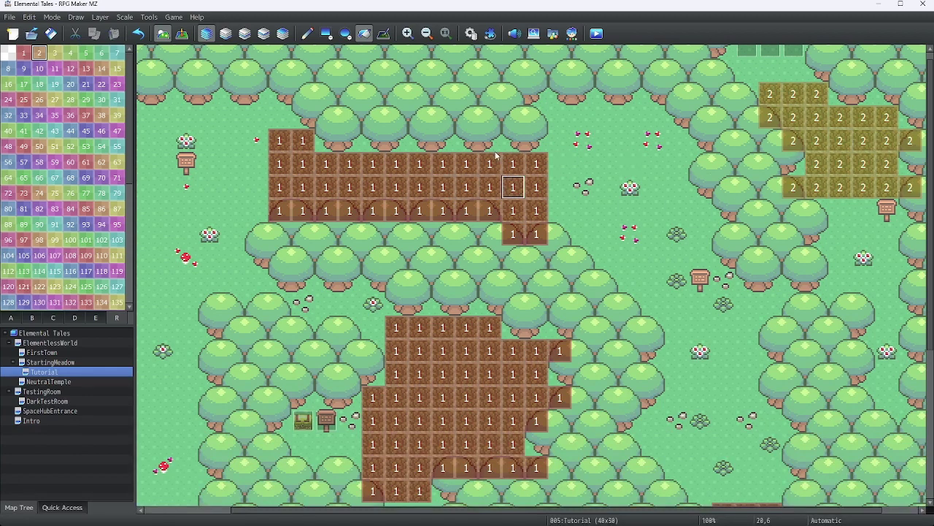
{"action": "left_click", "coordinate": [11, 318]}
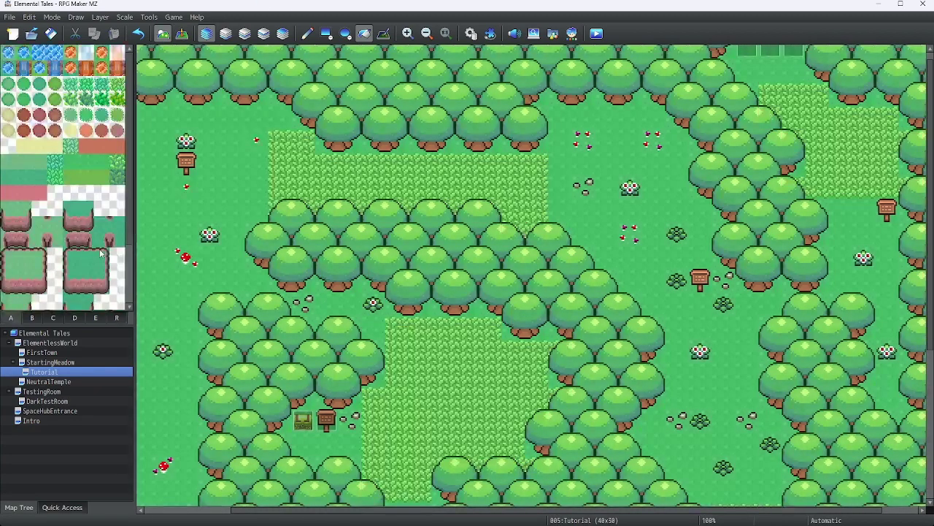
Add a second Tutorial map encounter: troop 0002 Gnome*2, weight 5, restricted to Region ID 2
{"action": "double_click", "coordinate": [33, 371]}
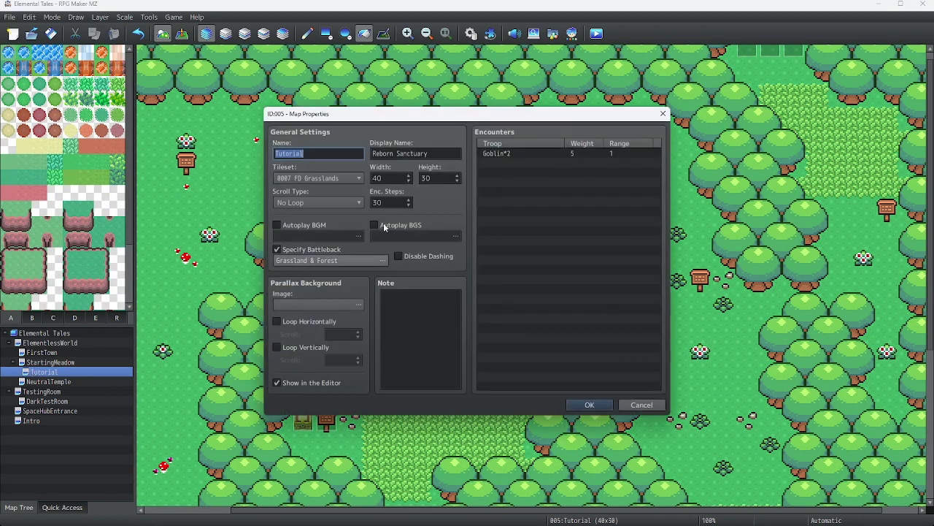
{"action": "double_click", "coordinate": [501, 163]}
{"action": "left_click", "coordinate": [546, 231]}
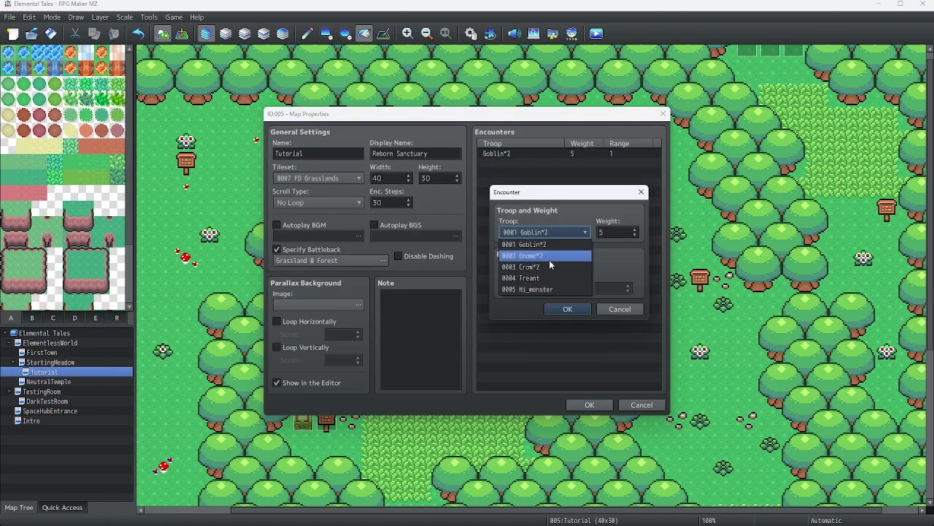
{"action": "left_click", "coordinate": [541, 257]}
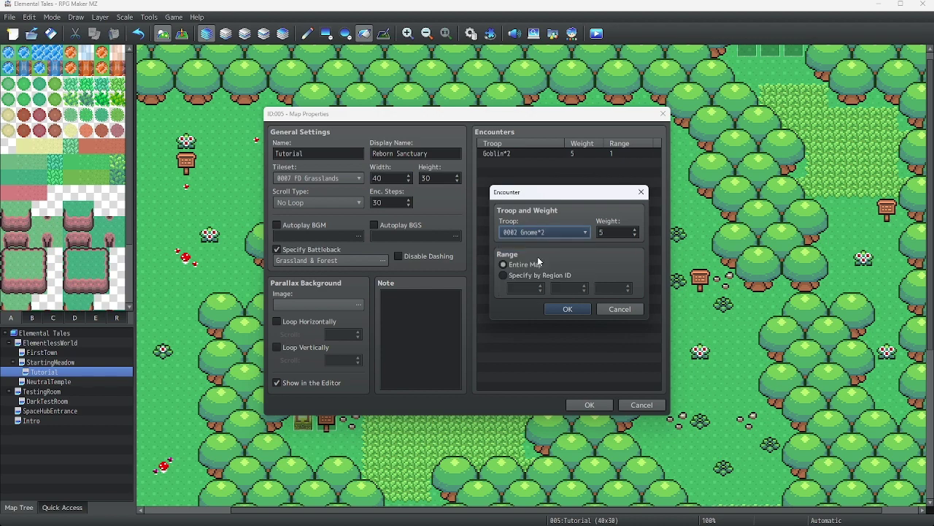
{"action": "left_click", "coordinate": [505, 274]}
{"action": "left_click", "coordinate": [568, 309]}
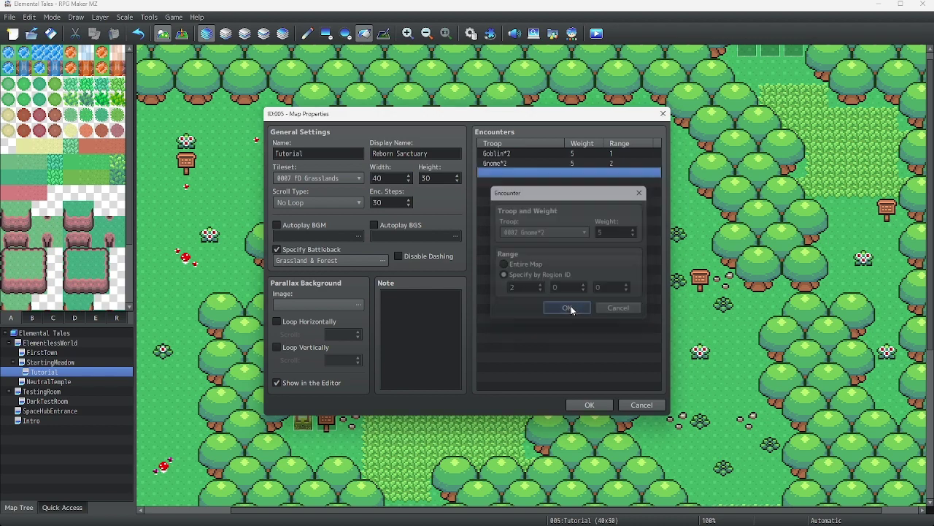
{"action": "left_click", "coordinate": [589, 404]}
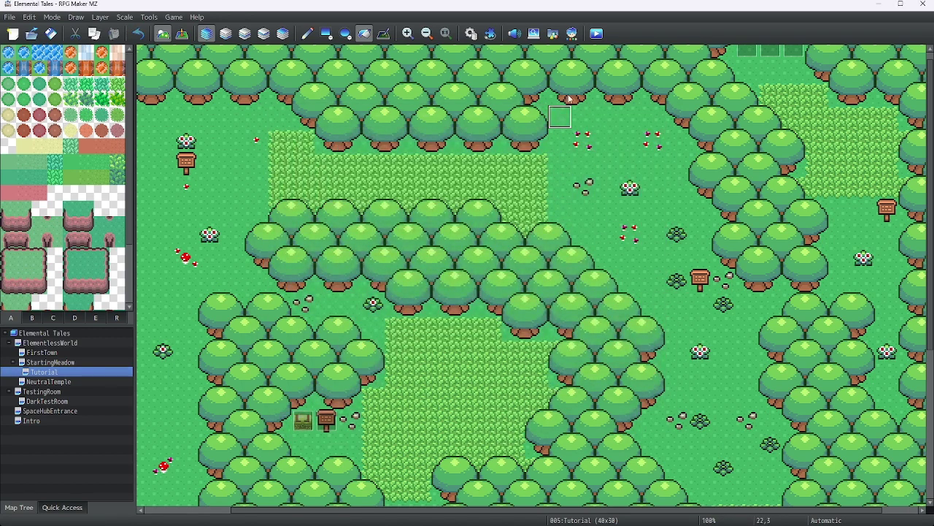
Save the project, launch a playtest, and continue from the autosave file
{"action": "left_click", "coordinate": [596, 34]}
{"action": "left_click", "coordinate": [447, 282]}
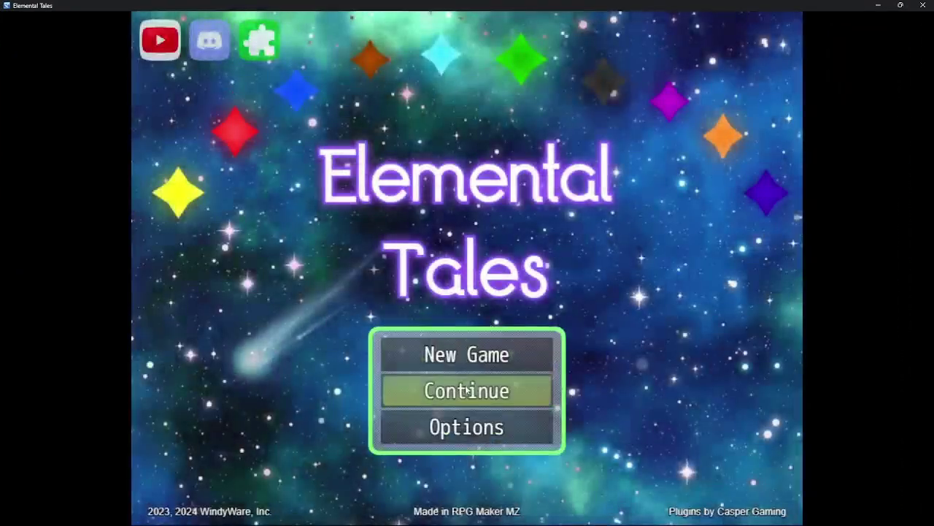
{"action": "left_click", "coordinate": [465, 387]}
{"action": "key", "text": "Return"}
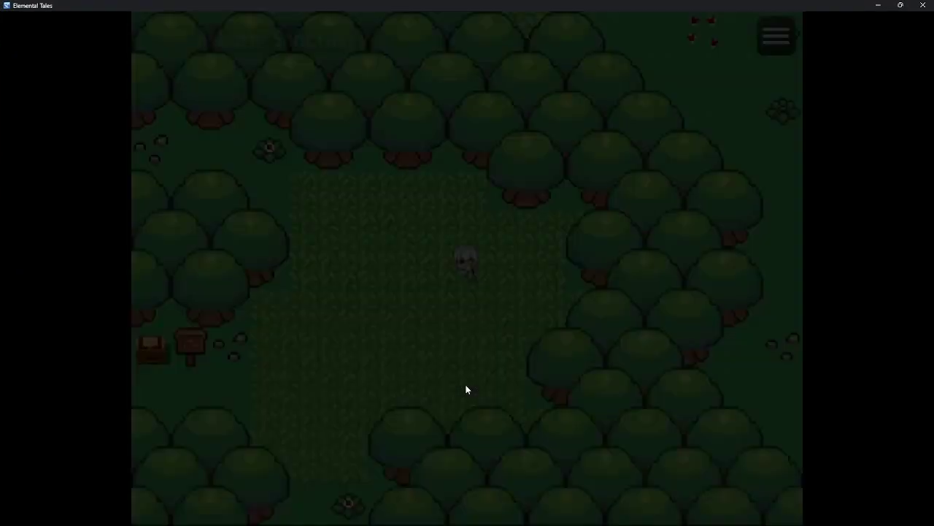
Walk the hero through the tall grass until a Sylph battle starts, then run away
{"action": "key", "text": "Up"}
{"action": "key", "text": "Left"}
{"action": "key", "text": "Left"}
{"action": "key", "text": "Up"}
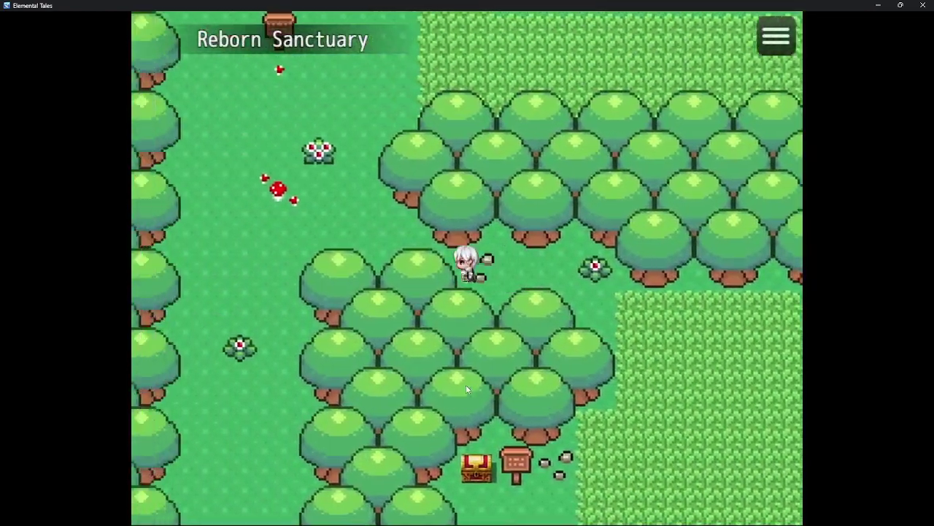
{"action": "key", "text": "Right"}
{"action": "key", "text": "Right"}
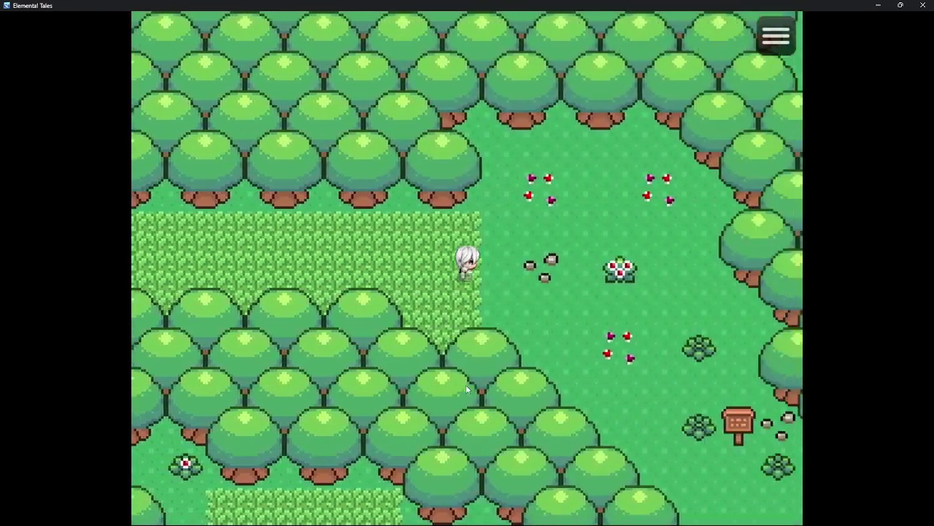
{"action": "key", "text": "Down"}
{"action": "key", "text": "Right"}
{"action": "key", "text": "Down"}
{"action": "key", "text": "Right"}
{"action": "key", "text": "Up"}
{"action": "key", "text": "Up"}
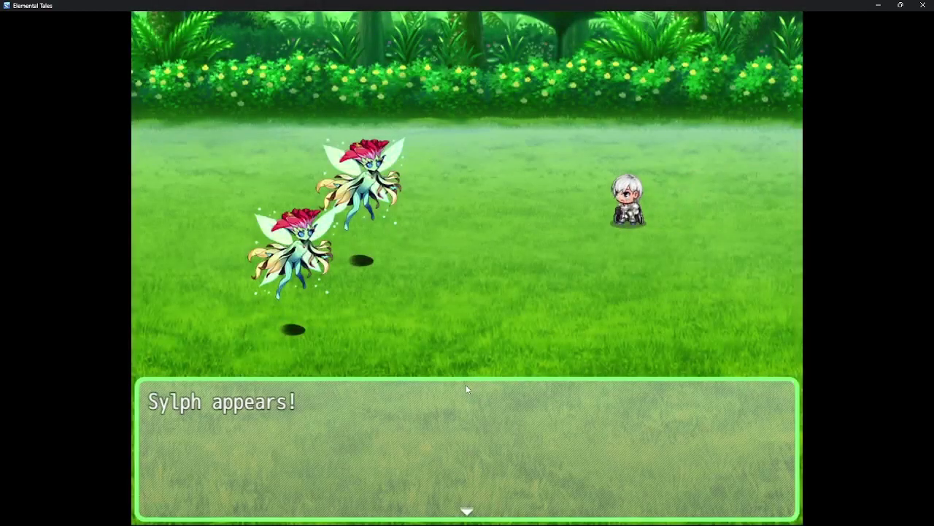
{"action": "key", "text": "Return"}
{"action": "key", "text": "Down"}
{"action": "key", "text": "Return"}
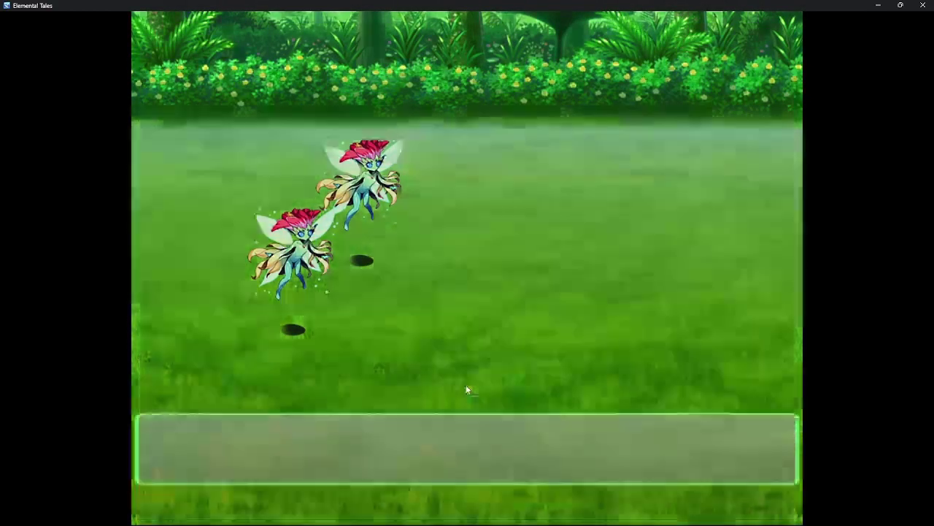
Walk back into the tall grass to trigger a Goblin battle and flee it
{"action": "key", "text": "Down"}
{"action": "key", "text": "Left"}
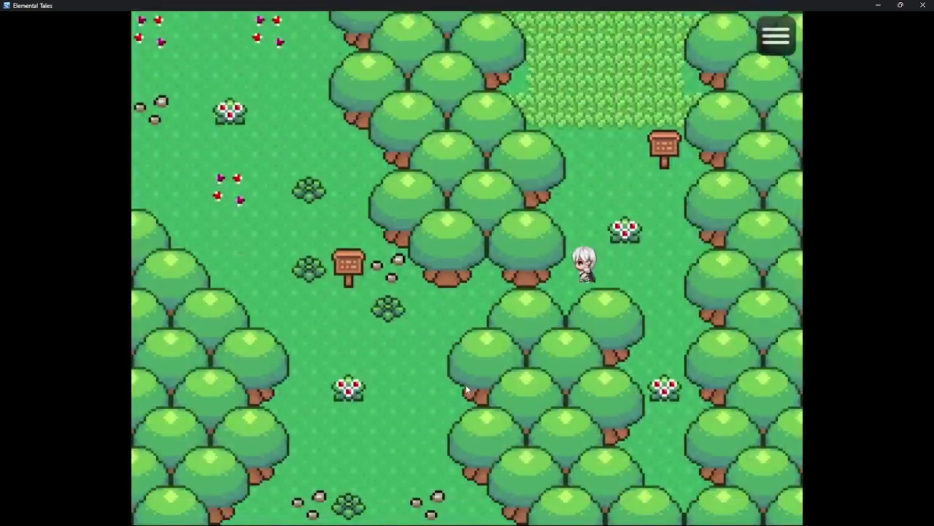
{"action": "key", "text": "Up"}
{"action": "key", "text": "Left"}
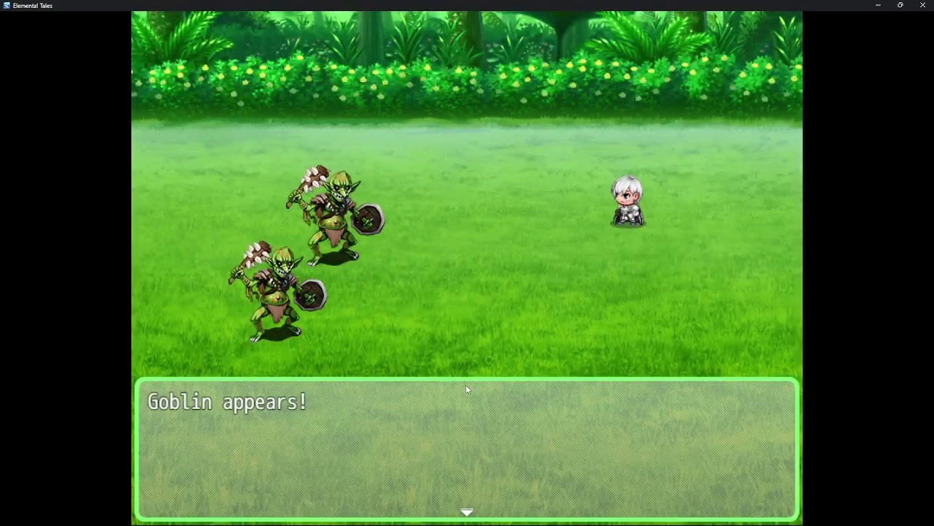
{"action": "key", "text": "Return"}
{"action": "key", "text": "Down"}
{"action": "key", "text": "Return"}
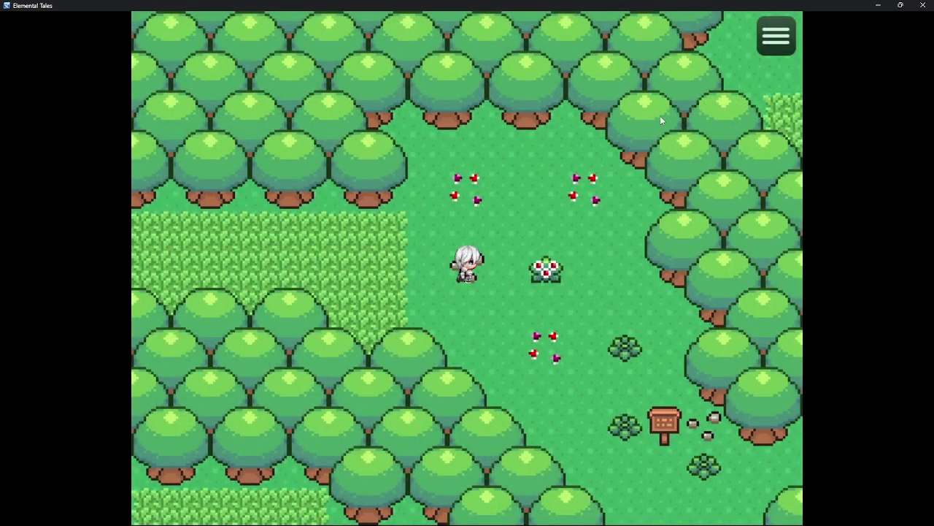
{"action": "left_click", "coordinate": [923, 5]}
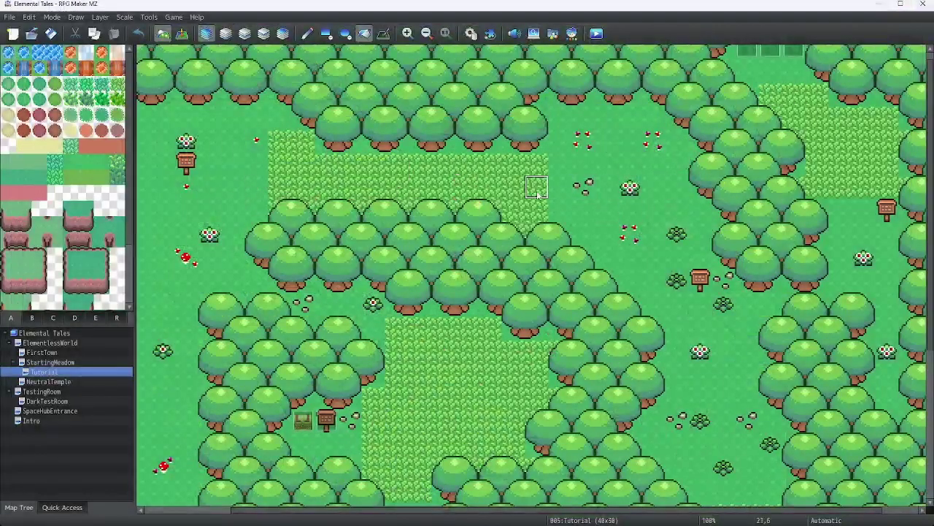